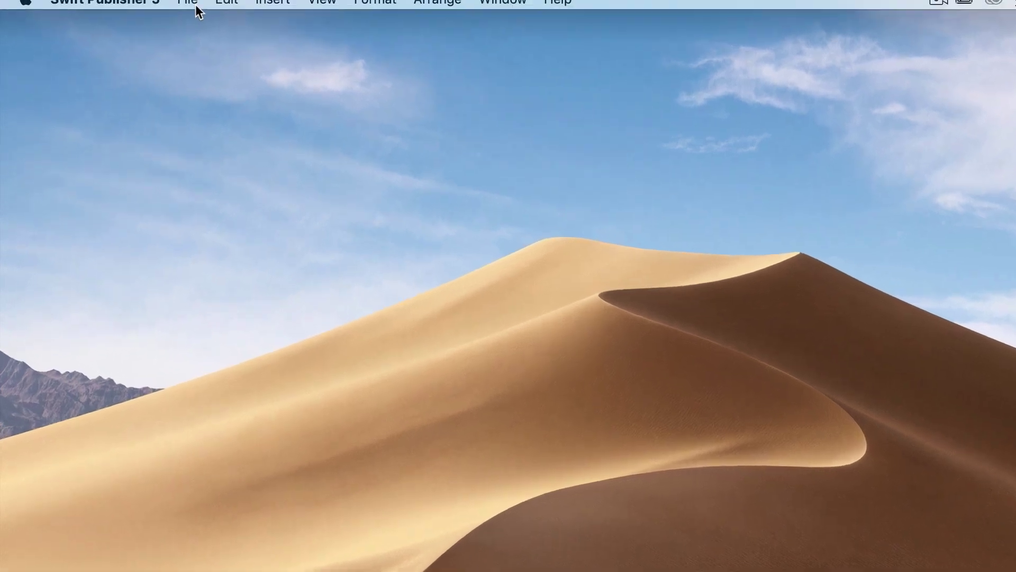
- Create a new document from the Random Circles template in the Music category of Discs and Media
{"action": "left_click", "coordinate": [198, 6]}
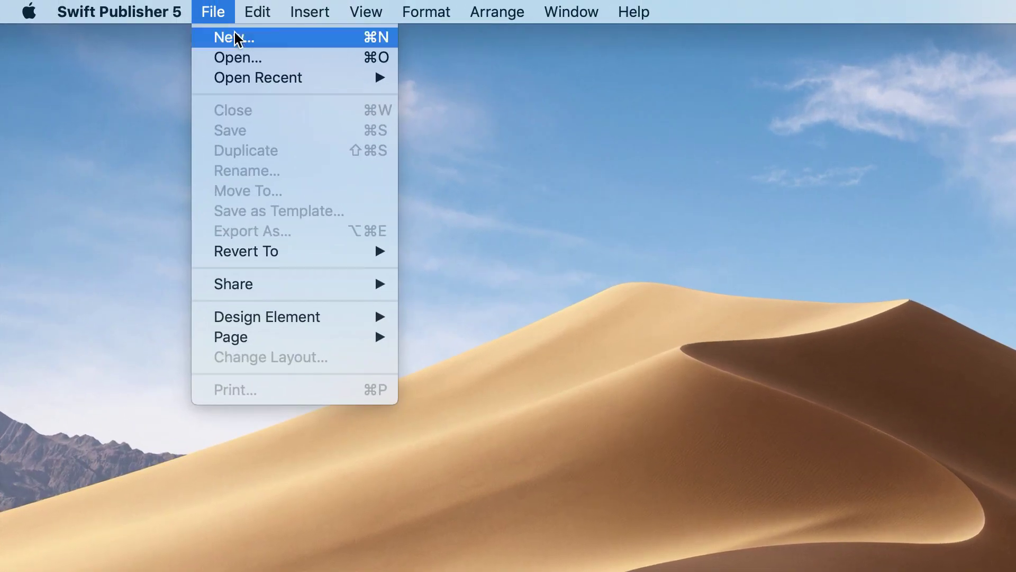
{"action": "left_click", "coordinate": [263, 45]}
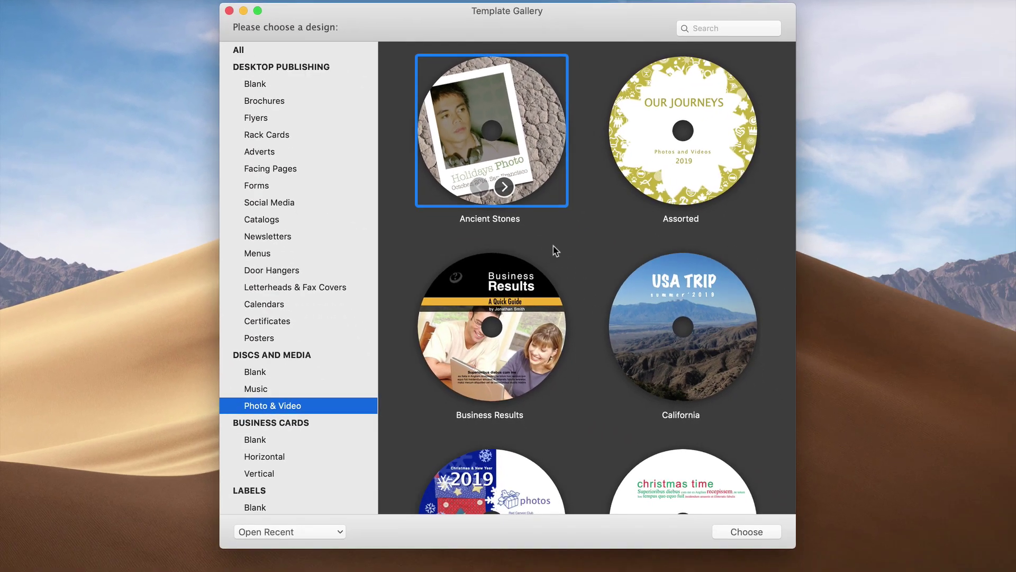
{"action": "scroll", "coordinate": [598, 246], "scroll_direction": "down", "scroll_amount": 5}
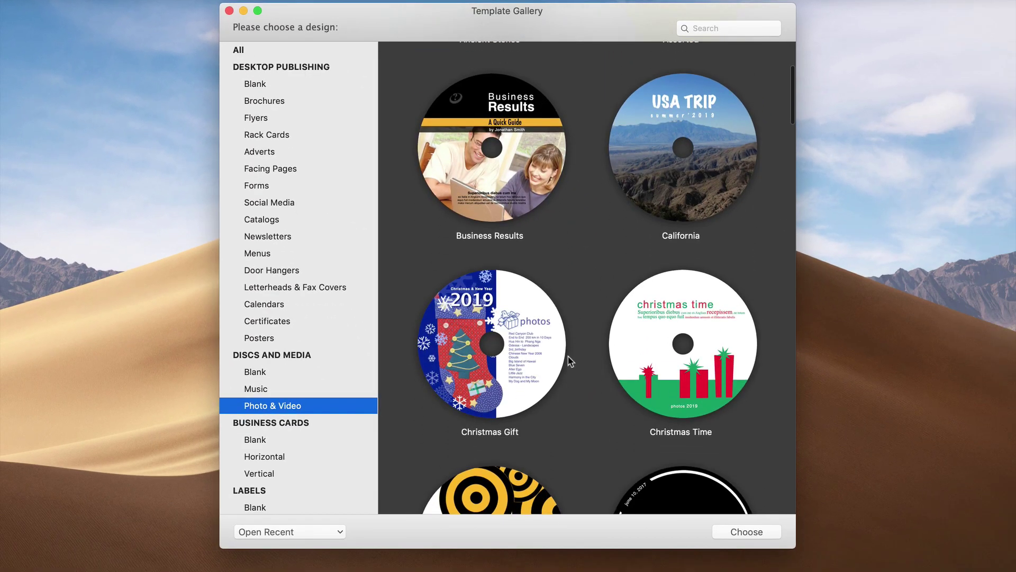
{"action": "left_click", "coordinate": [277, 375]}
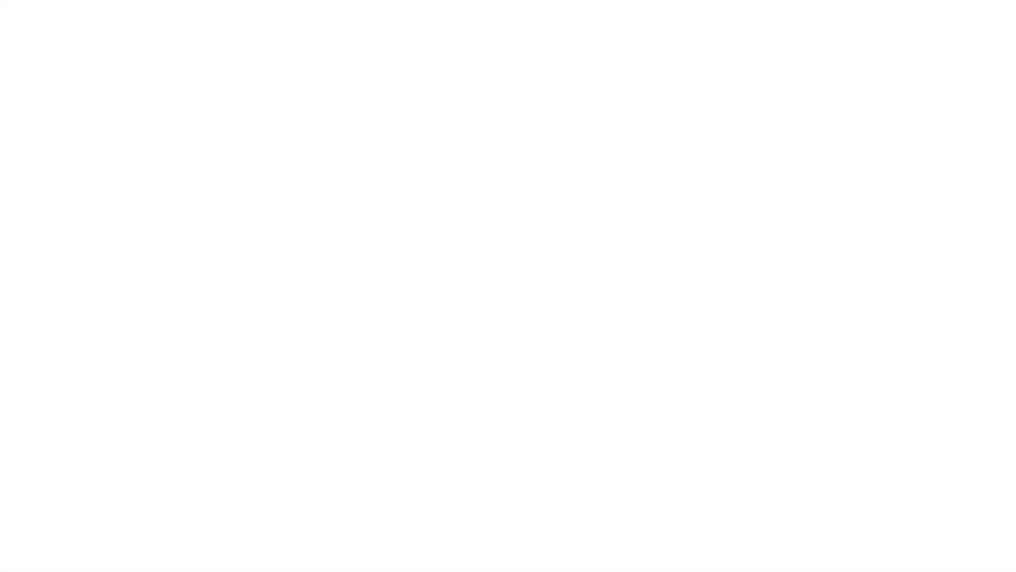
{"action": "scroll", "coordinate": [758, 447], "scroll_direction": "down", "scroll_amount": 5}
{"action": "scroll", "coordinate": [761, 448], "scroll_direction": "down", "scroll_amount": 9}
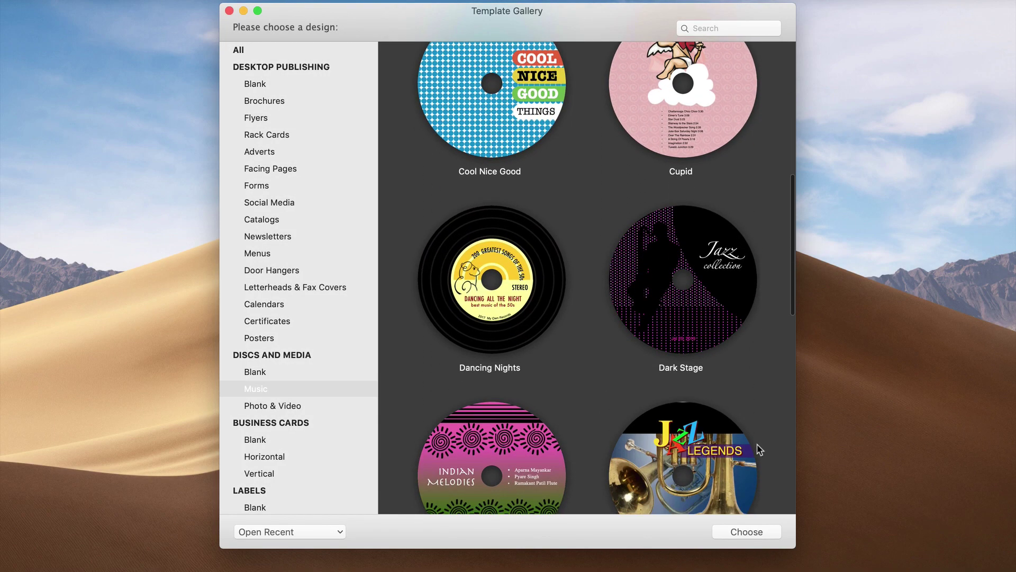
{"action": "left_click", "coordinate": [726, 421]}
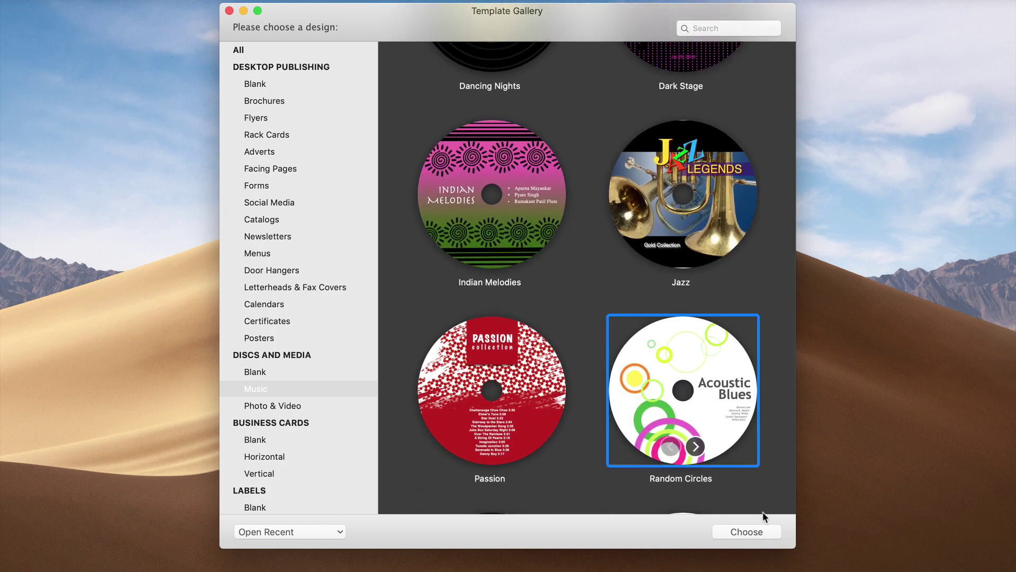
{"action": "left_click", "coordinate": [752, 531]}
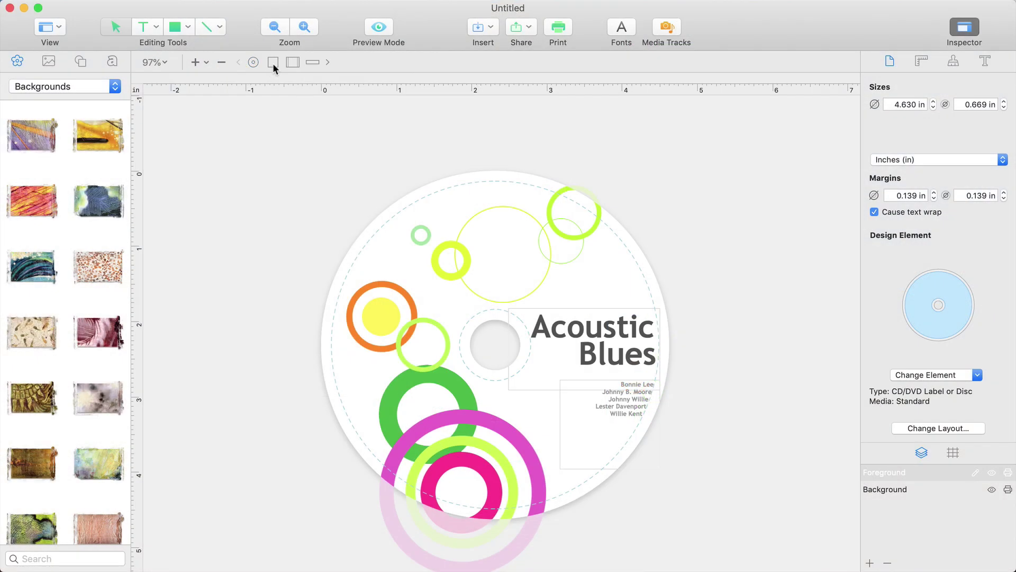
- View the template's square cover and CD tray insert designs, and look at the options for adding design elements
{"action": "left_click", "coordinate": [273, 63]}
{"action": "left_click", "coordinate": [292, 62]}
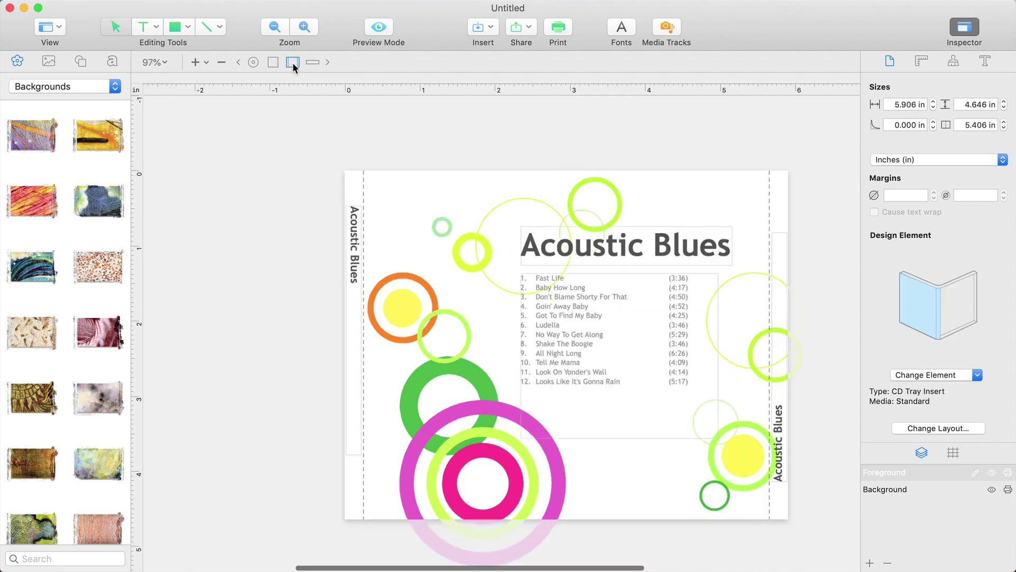
{"action": "left_click", "coordinate": [206, 62]}
{"action": "left_click", "coordinate": [215, 66]}
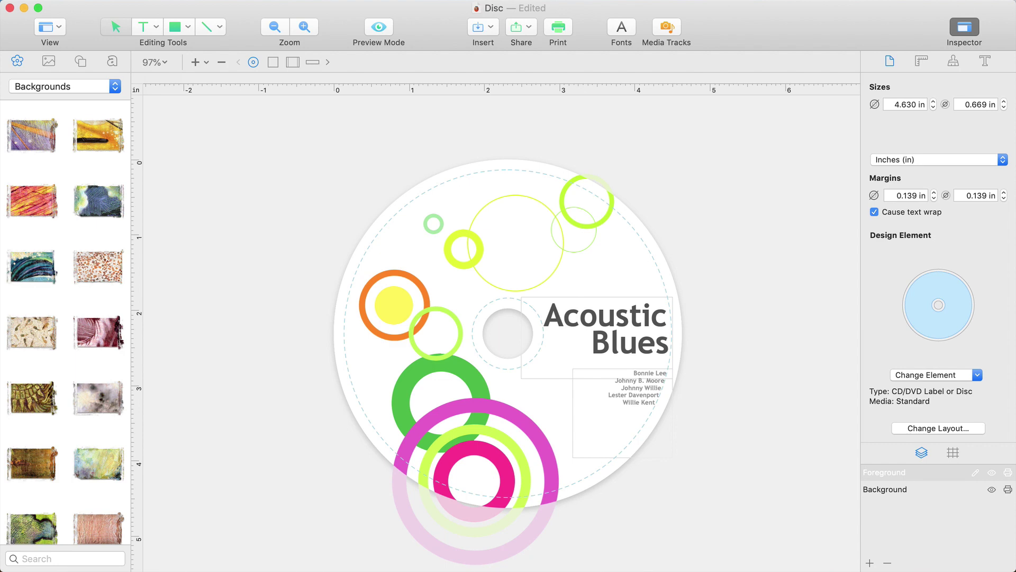
- Change the disc's layout to the predefined Epson Tray Type 2 (CD Tray), searching by the printer model R800
{"action": "left_click", "coordinate": [899, 428]}
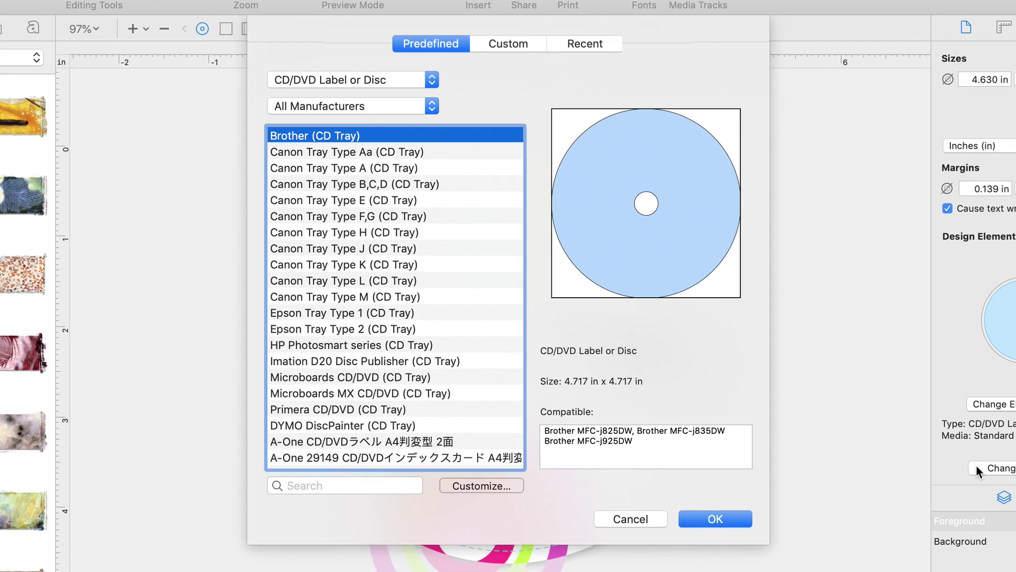
{"action": "scroll", "coordinate": [445, 270], "scroll_direction": "down", "scroll_amount": 8}
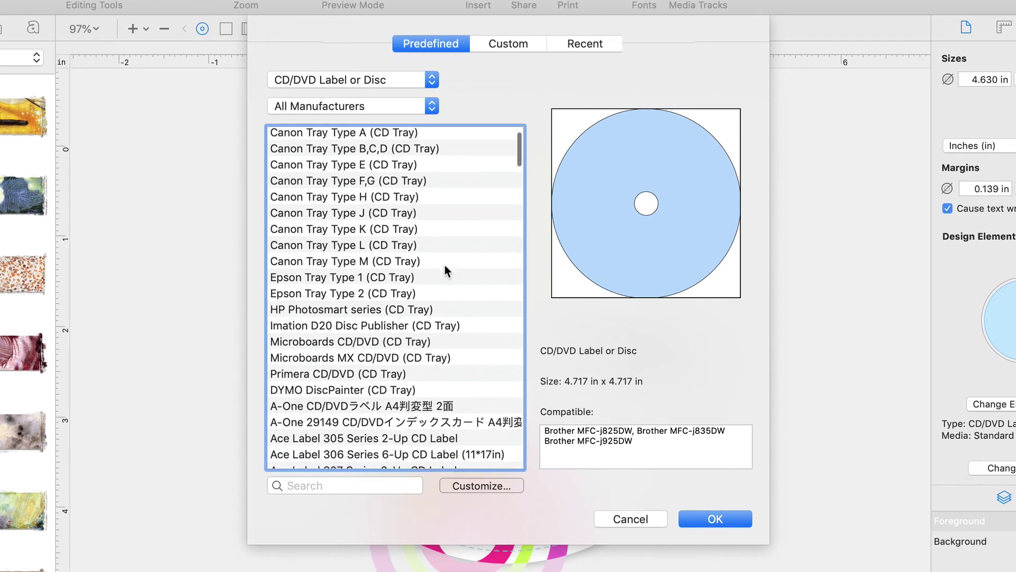
{"action": "left_click", "coordinate": [444, 269]}
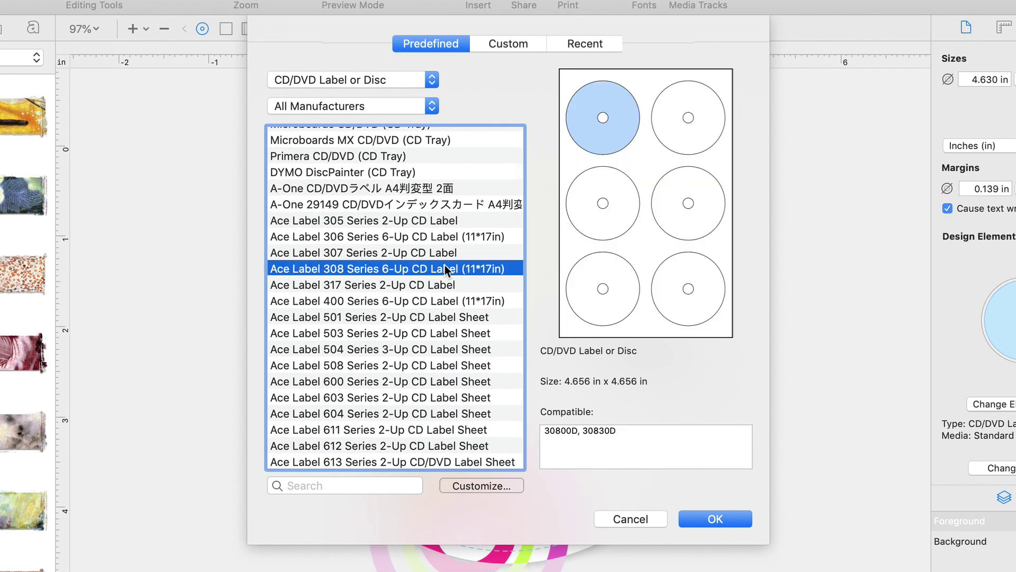
{"action": "left_click", "coordinate": [434, 81]}
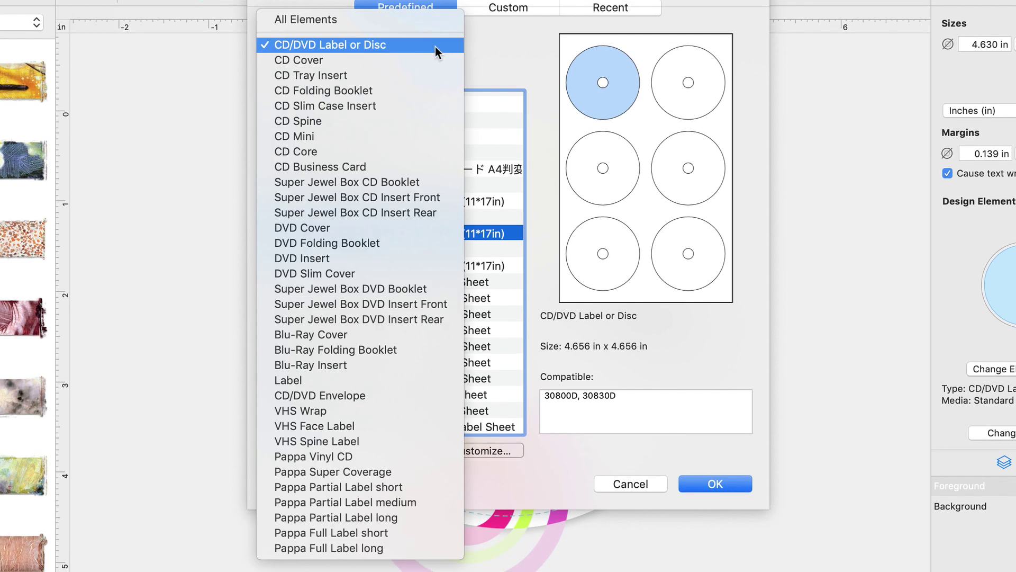
{"action": "left_click", "coordinate": [435, 47]}
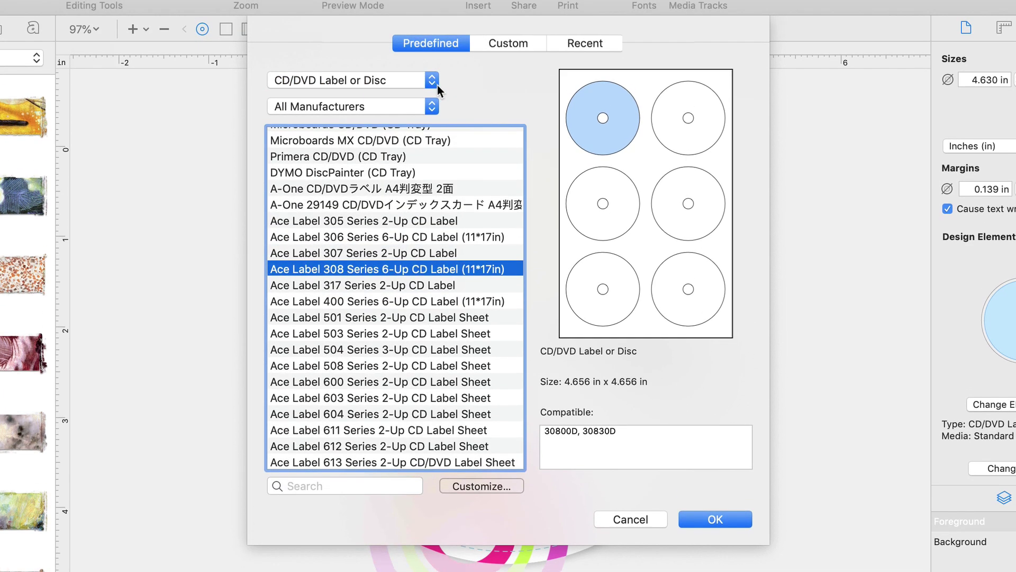
{"action": "left_click", "coordinate": [379, 484]}
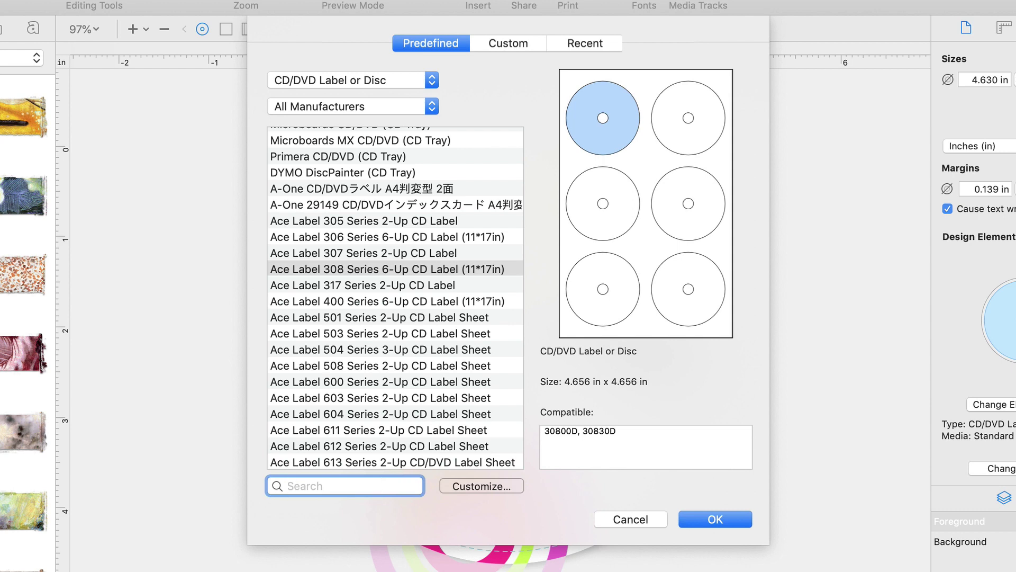
{"action": "type", "text": "R800"}
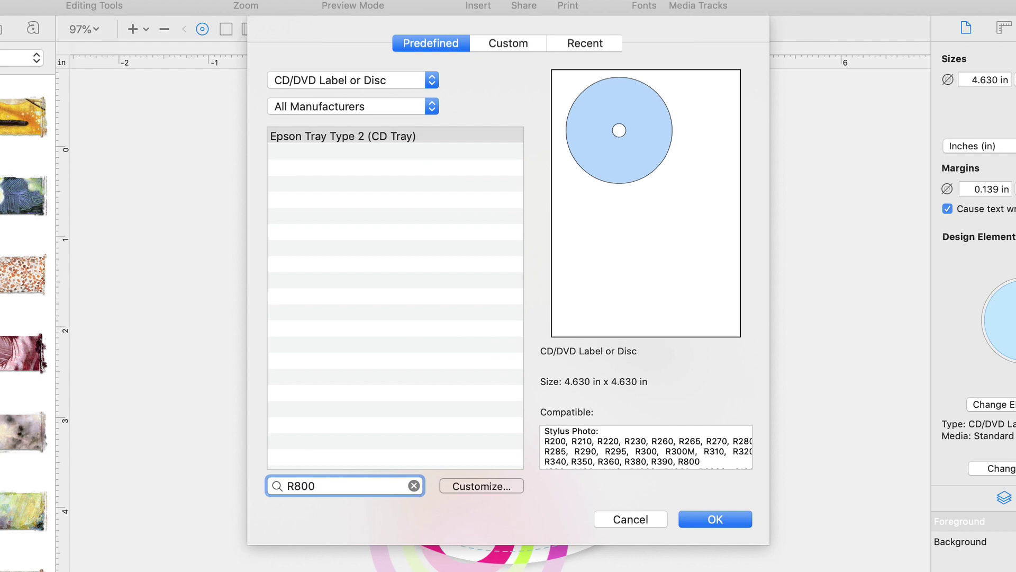
{"action": "left_click", "coordinate": [699, 523]}
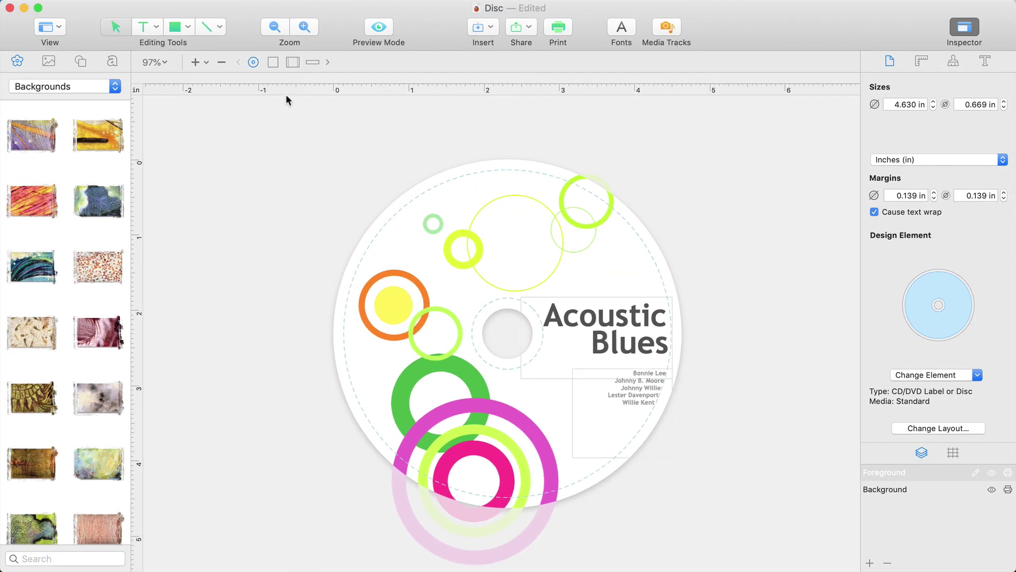
- Switch to the CD tray insert and open its layout selection
{"action": "left_click", "coordinate": [273, 62]}
{"action": "left_click", "coordinate": [292, 62]}
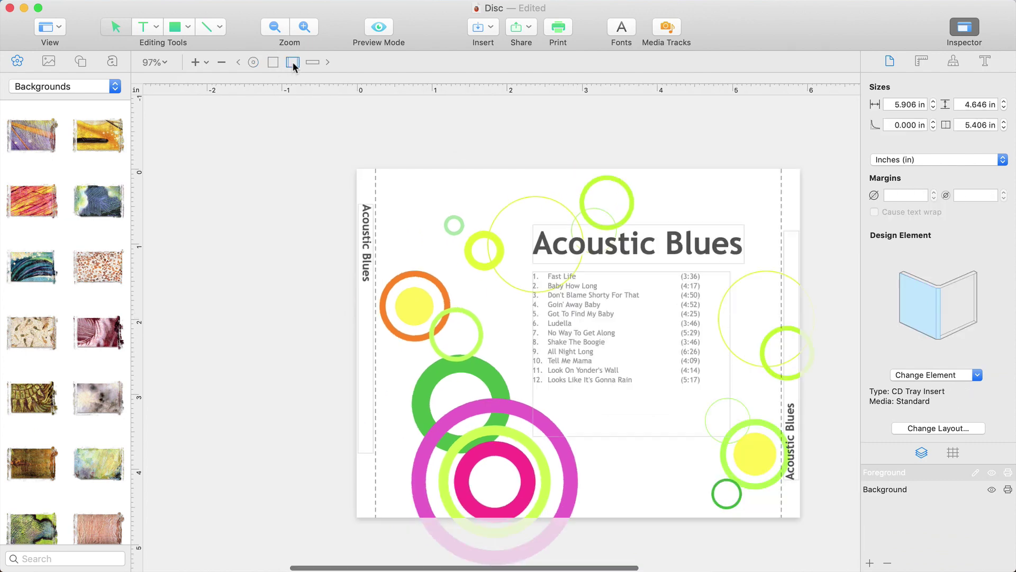
{"action": "left_click", "coordinate": [899, 429]}
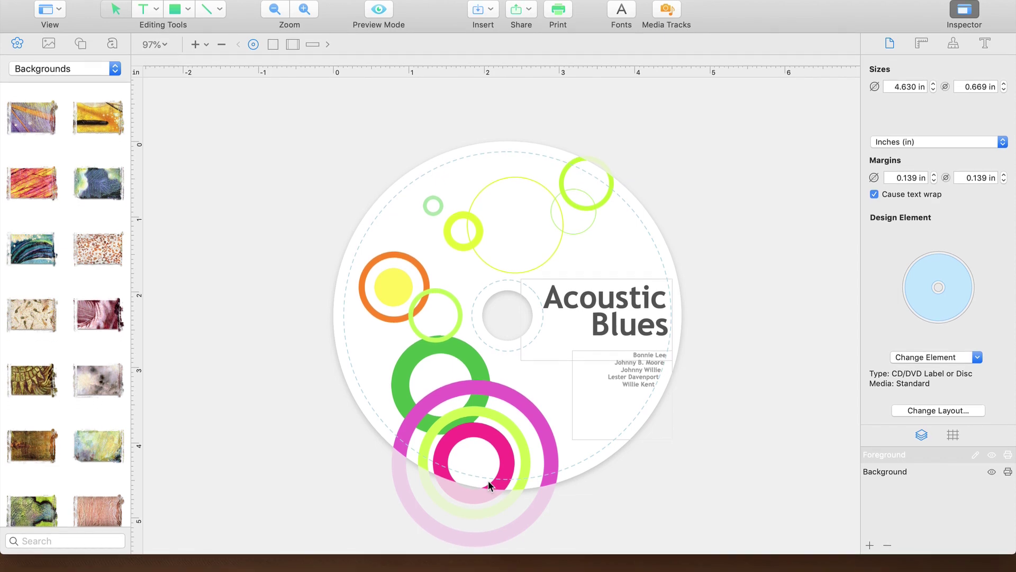
- Add a new blank CD Label or Disc design element to the document
{"action": "mouse_move", "coordinate": [510, 550]}
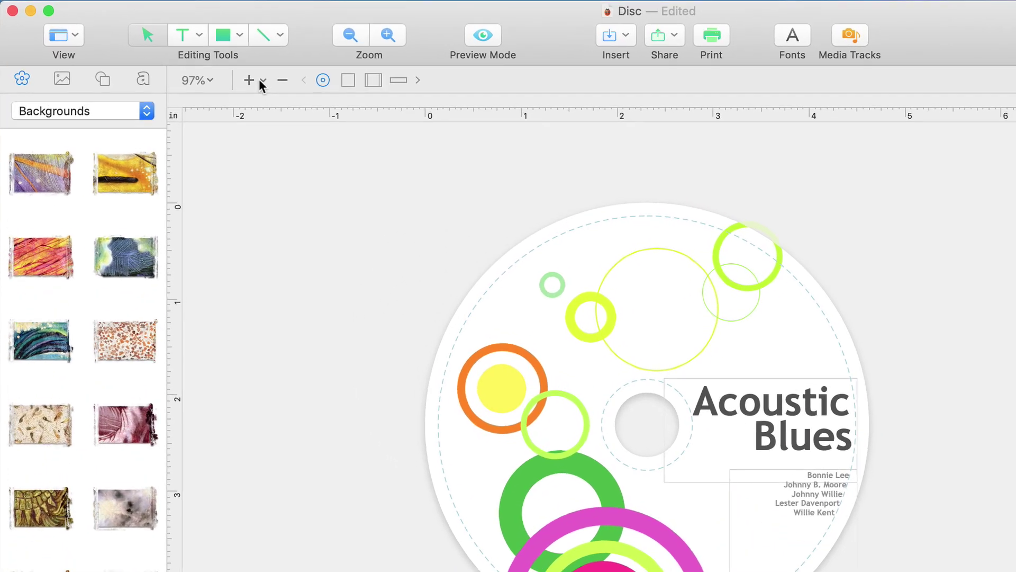
{"action": "left_click", "coordinate": [260, 79]}
{"action": "mouse_move", "coordinate": [358, 82]}
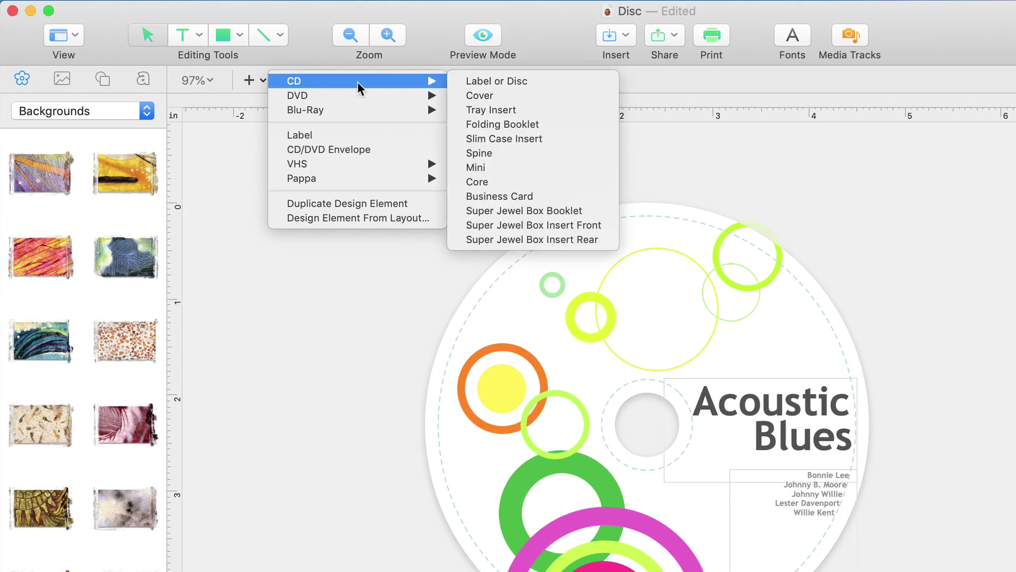
{"action": "left_click", "coordinate": [549, 83]}
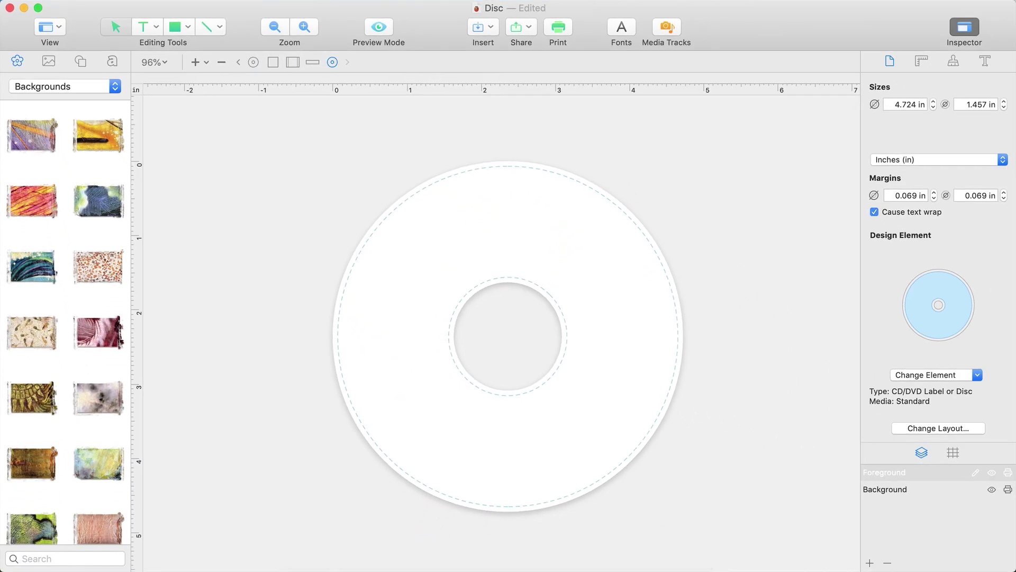
- Open the media tracks import, look at the Photos source and return to the Music source
{"action": "left_click", "coordinate": [670, 35]}
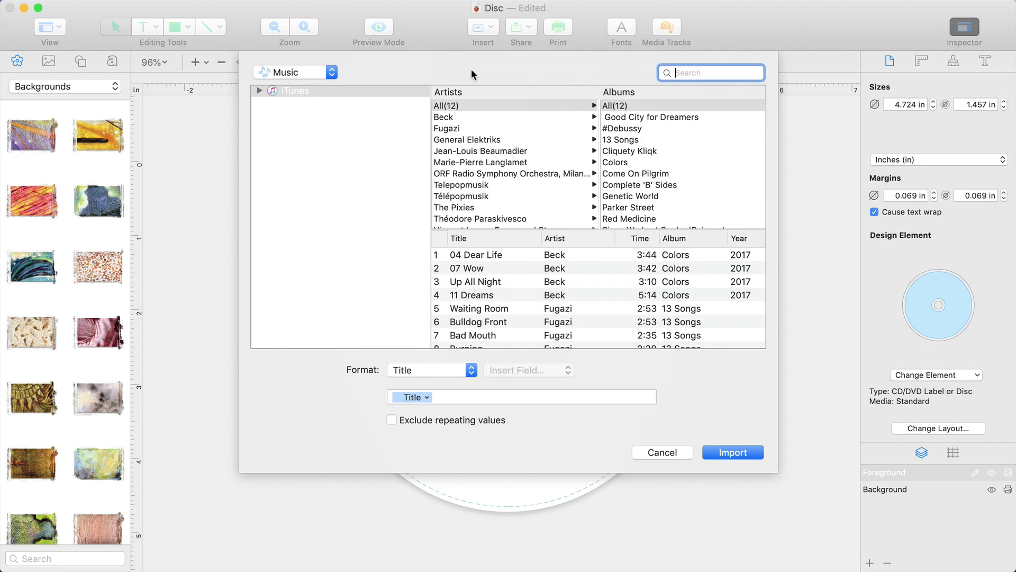
{"action": "left_click", "coordinate": [331, 72]}
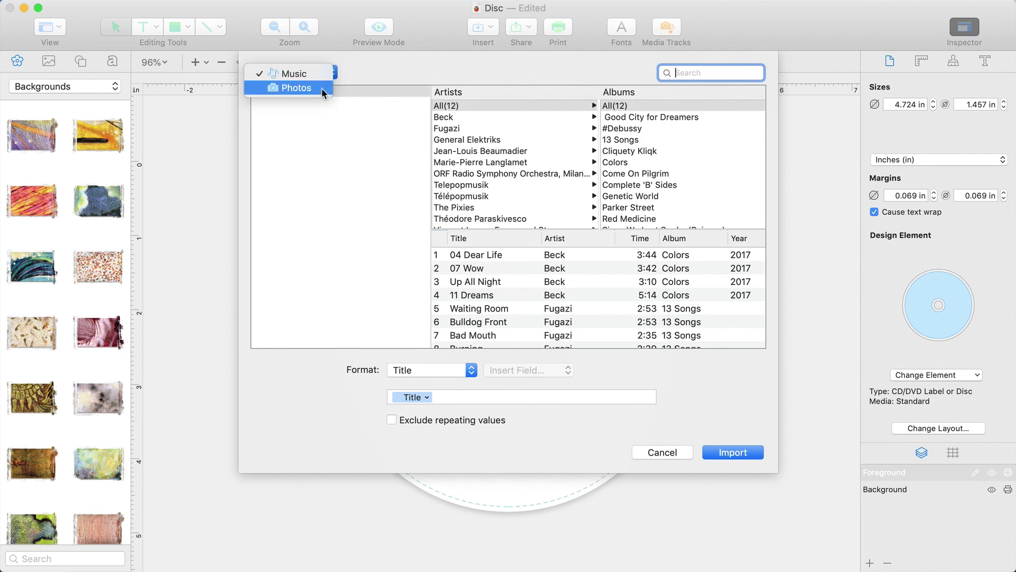
{"action": "left_click", "coordinate": [321, 91]}
{"action": "left_click", "coordinate": [332, 72]}
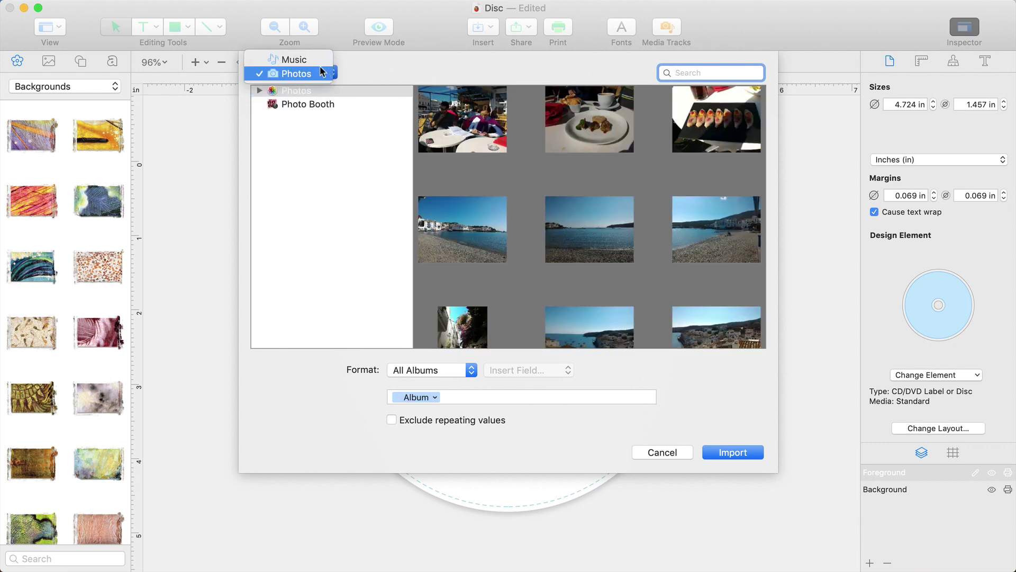
{"action": "left_click", "coordinate": [316, 59]}
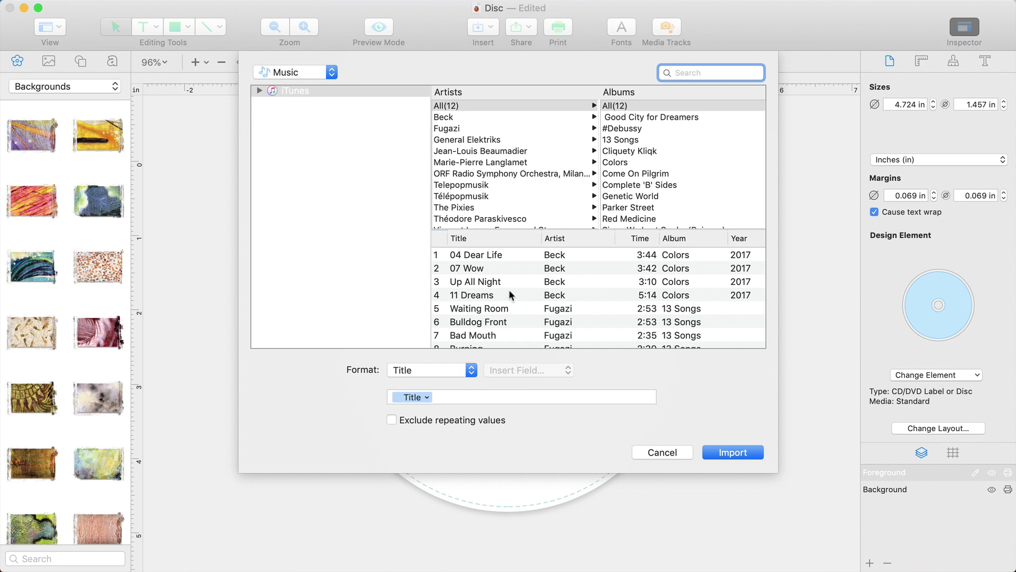
- Import several music tracks, including Up All Night and Waiting Room, onto the blank disc in the "#. Title (Time)" format
{"action": "left_click", "coordinate": [705, 325]}
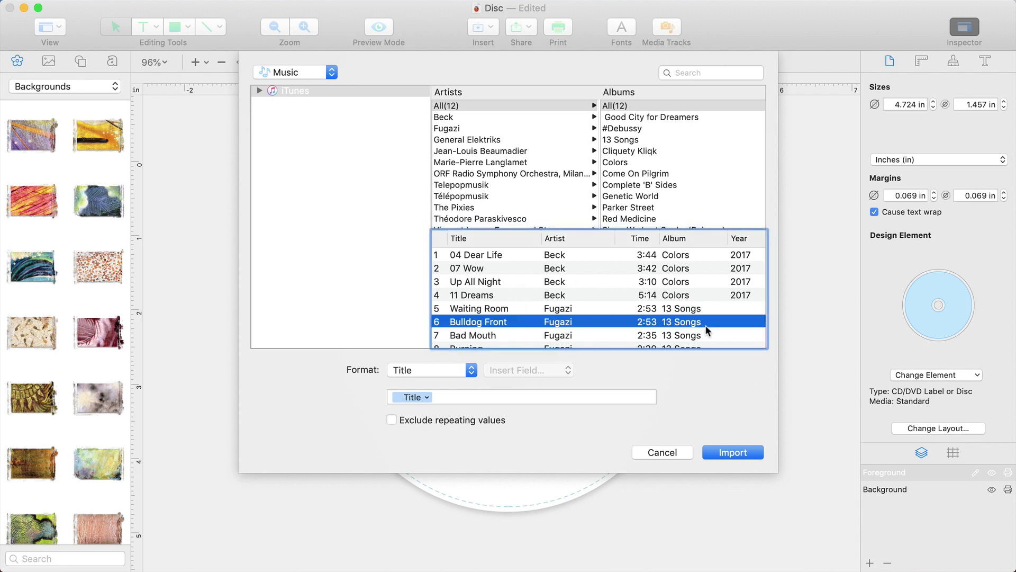
{"action": "left_click", "coordinate": [710, 311], "text": "super"}
{"action": "left_click", "coordinate": [707, 282], "text": "super"}
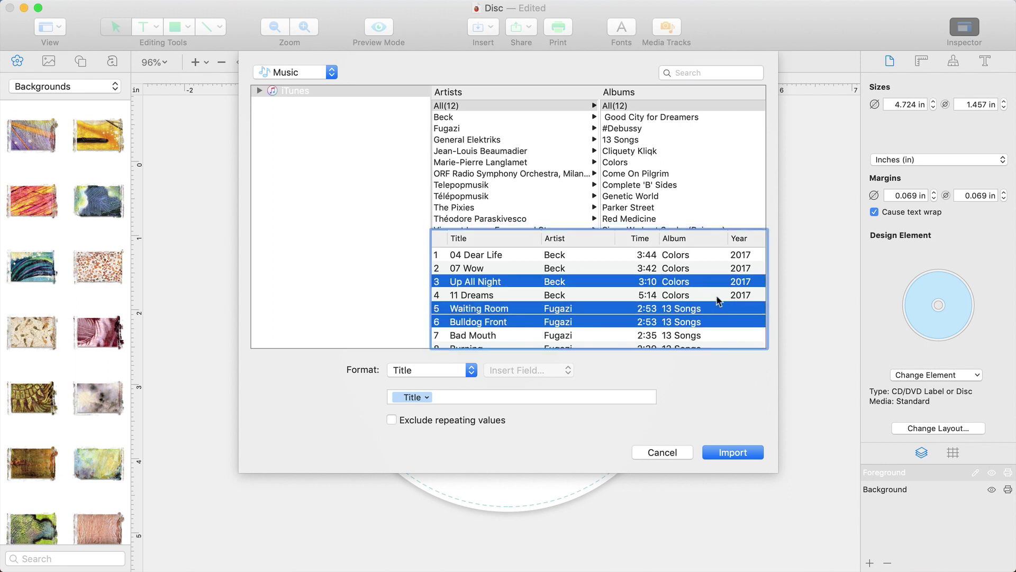
{"action": "left_click", "coordinate": [755, 453]}
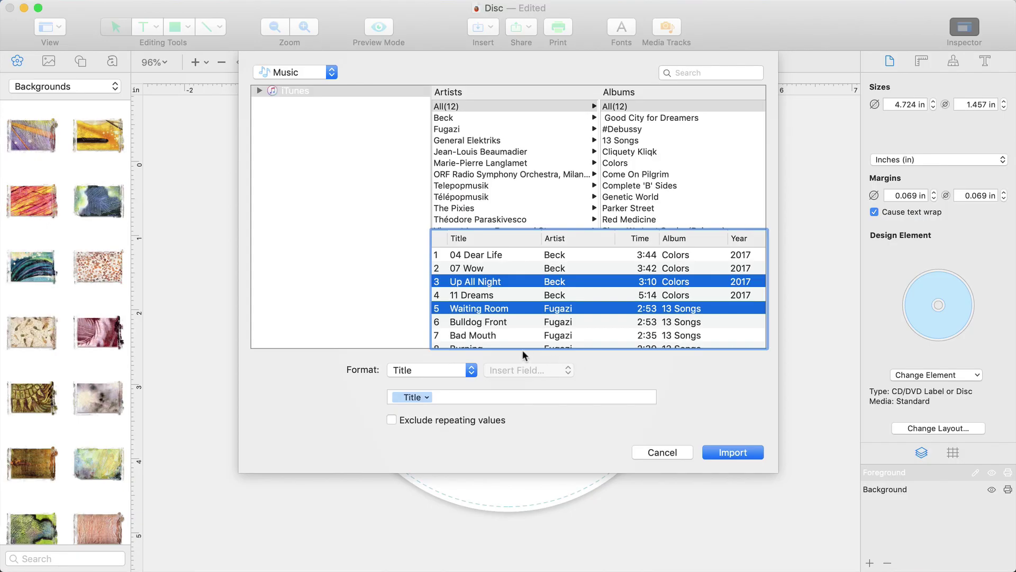
{"action": "left_click", "coordinate": [473, 370]}
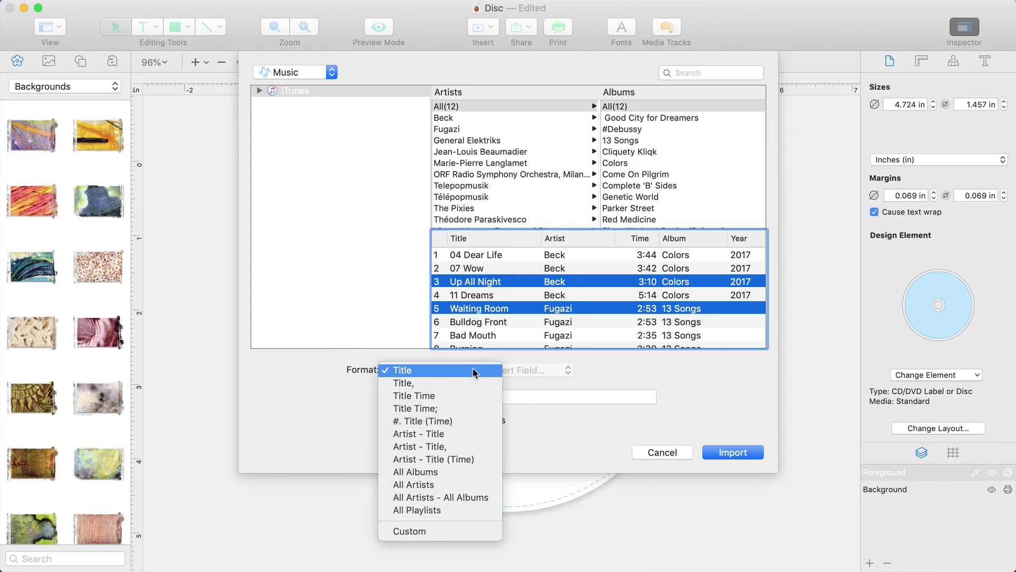
{"action": "left_click", "coordinate": [492, 421]}
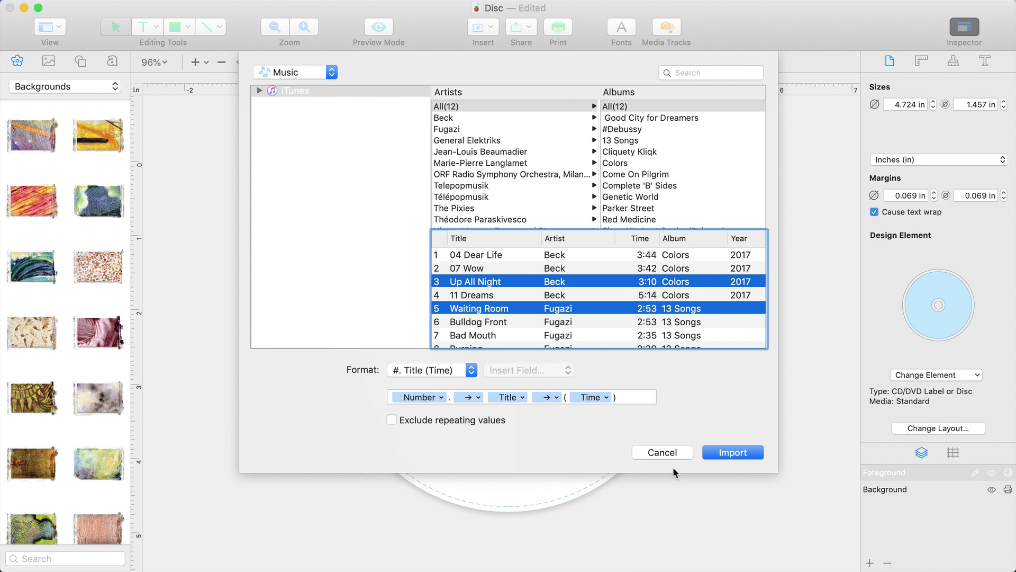
{"action": "left_click", "coordinate": [714, 451]}
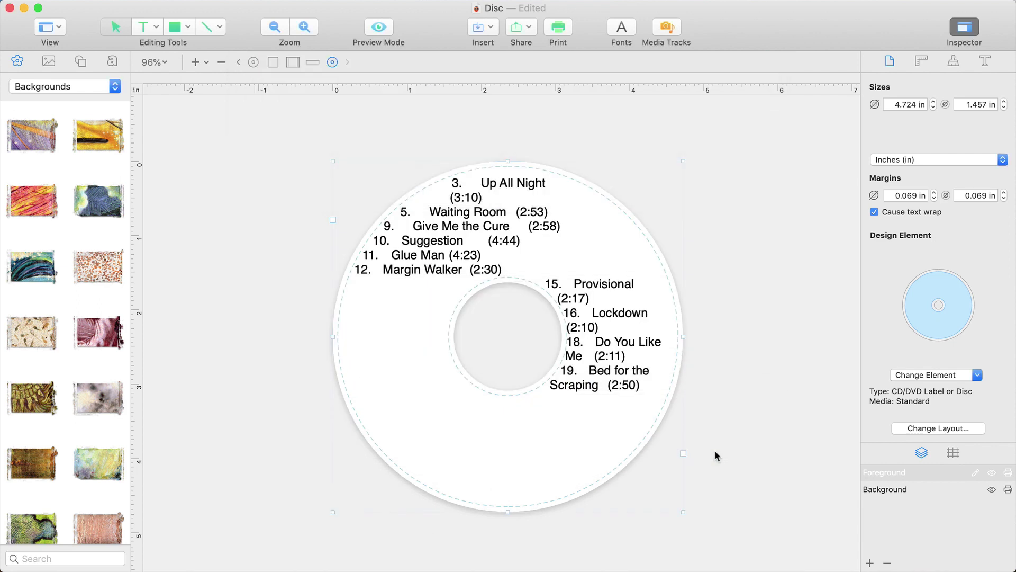
- Delete the imported track list from the blank disc
{"action": "right_click", "coordinate": [635, 343]}
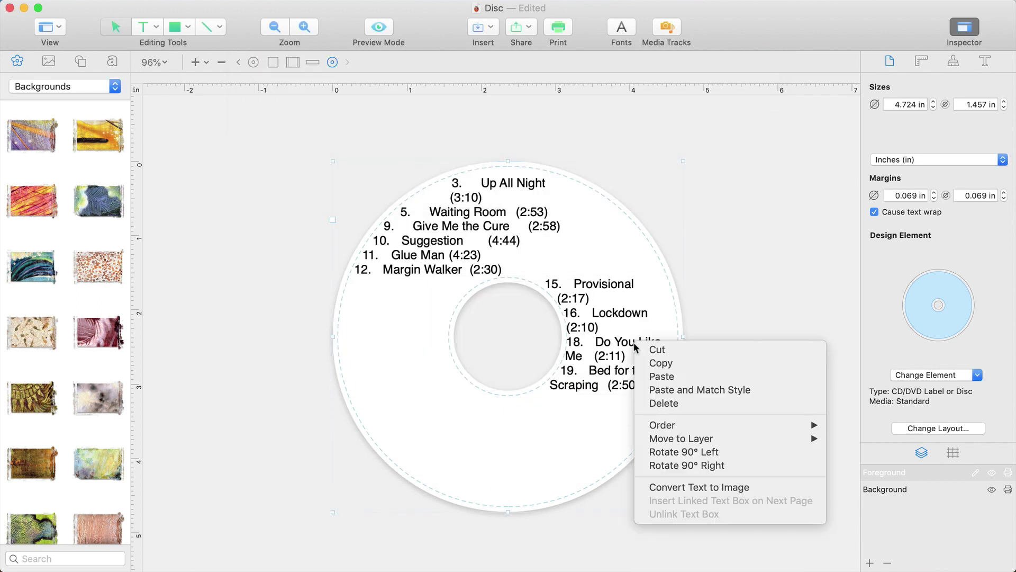
{"action": "left_click", "coordinate": [684, 405]}
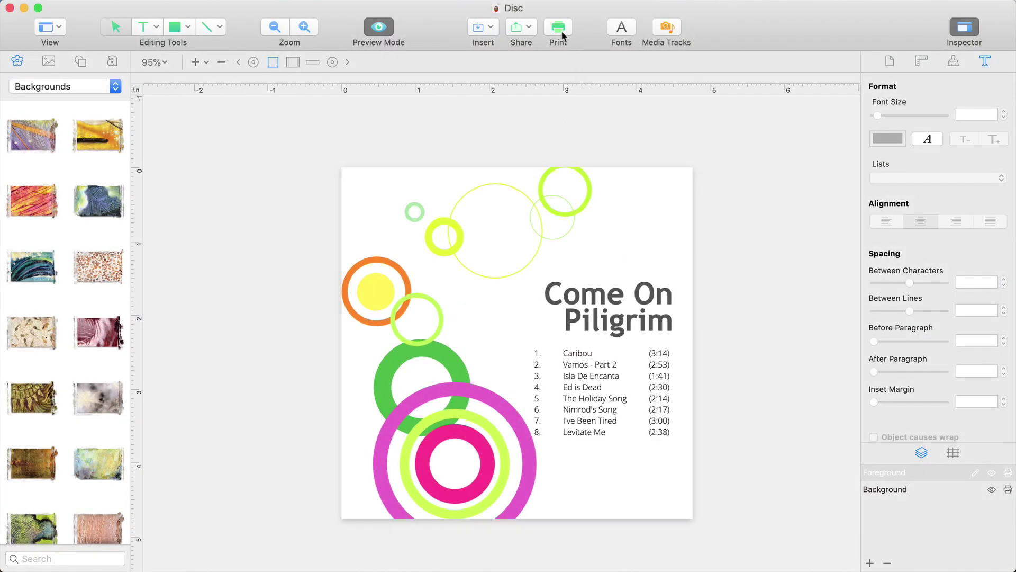
- Open the print settings for the cover and look through the predefined CD Cover paper formats from all manufacturers
{"action": "left_click", "coordinate": [563, 35]}
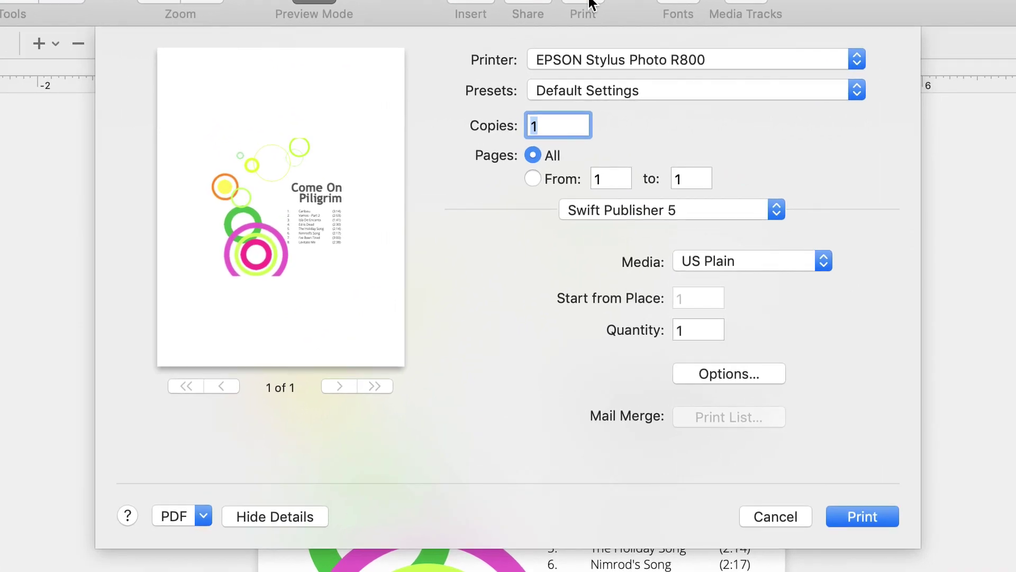
{"action": "left_click", "coordinate": [824, 261]}
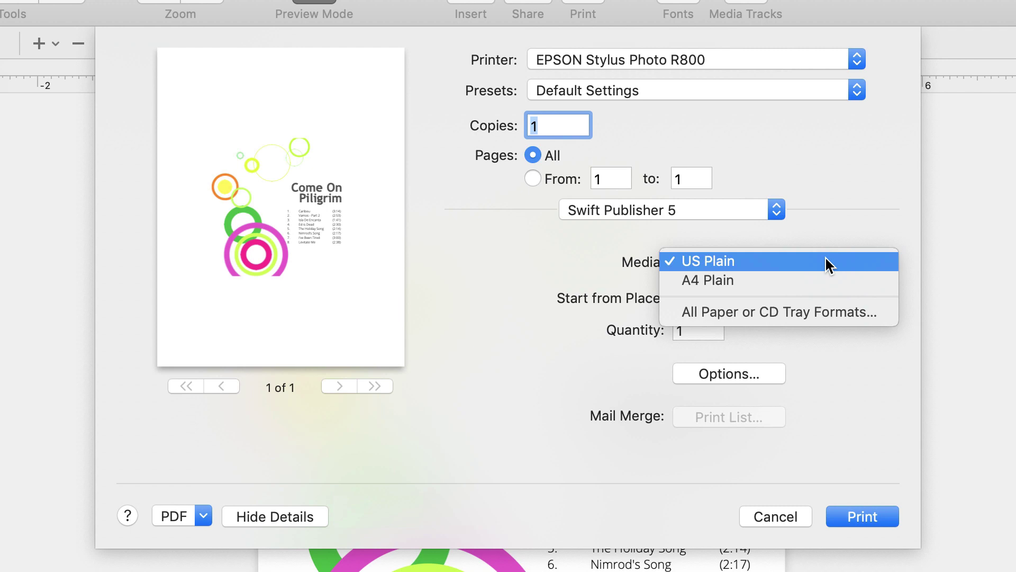
{"action": "left_click", "coordinate": [806, 314]}
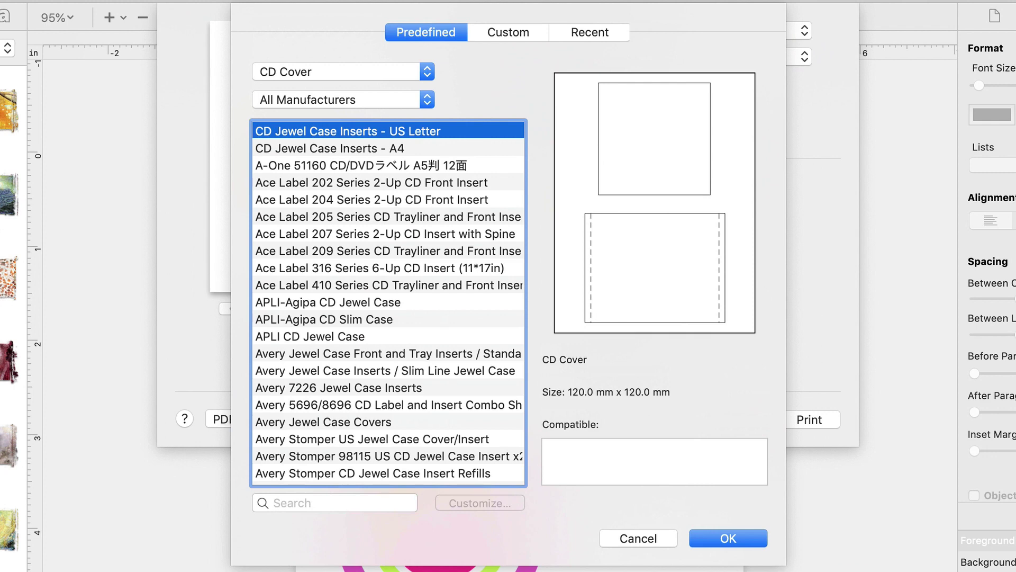
{"action": "key", "text": "Return"}
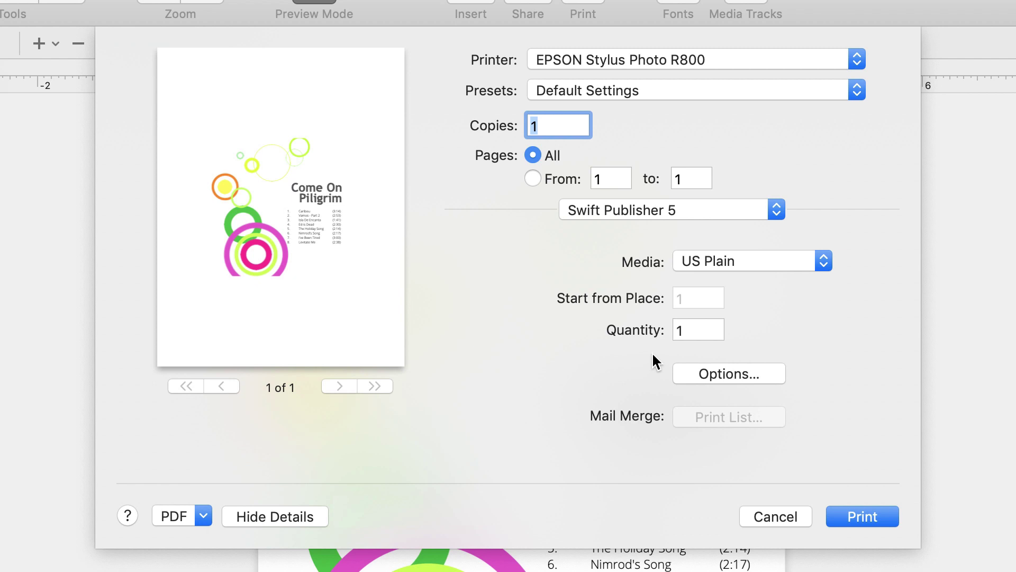
- Set the print quantity of the cover to 2 and page through the print preview
{"action": "double_click", "coordinate": [675, 330]}
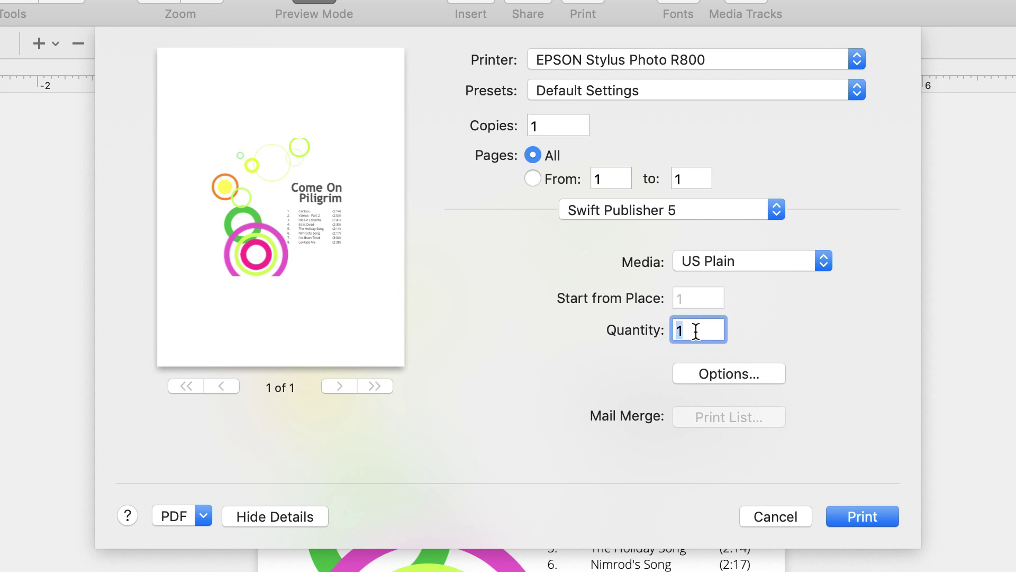
{"action": "type", "text": "2"}
{"action": "left_click", "coordinate": [339, 387]}
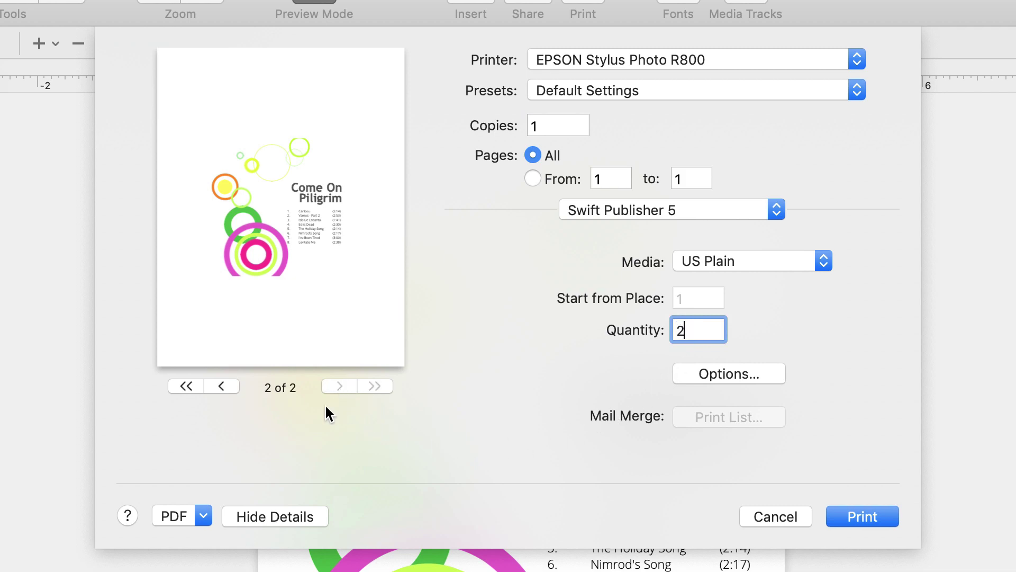
{"action": "left_click", "coordinate": [221, 386]}
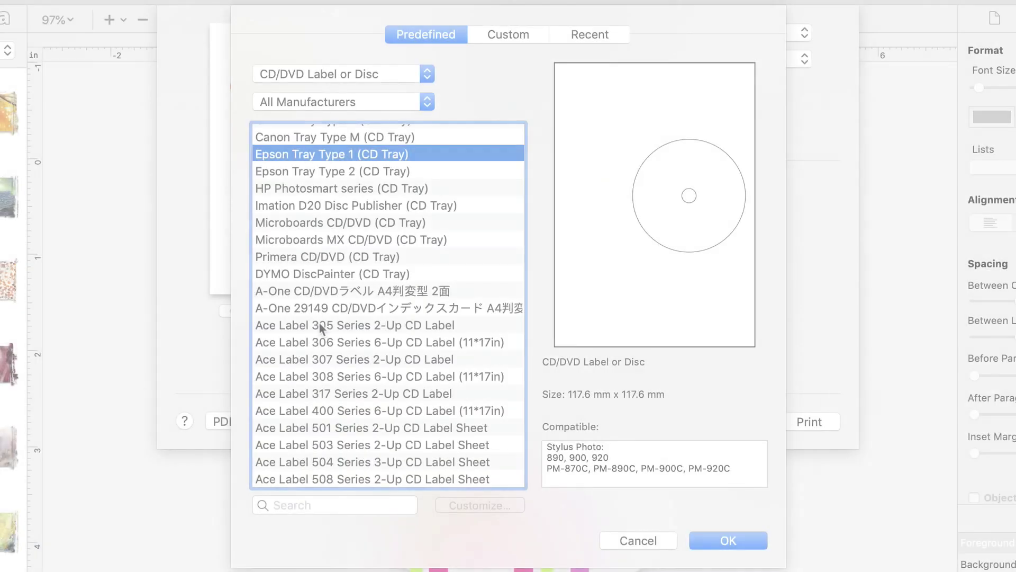
- Compare the Ace Label CD label layouts, choose the Ace Label 508 Series media for the disc and start from place 2
{"action": "left_click", "coordinate": [320, 325]}
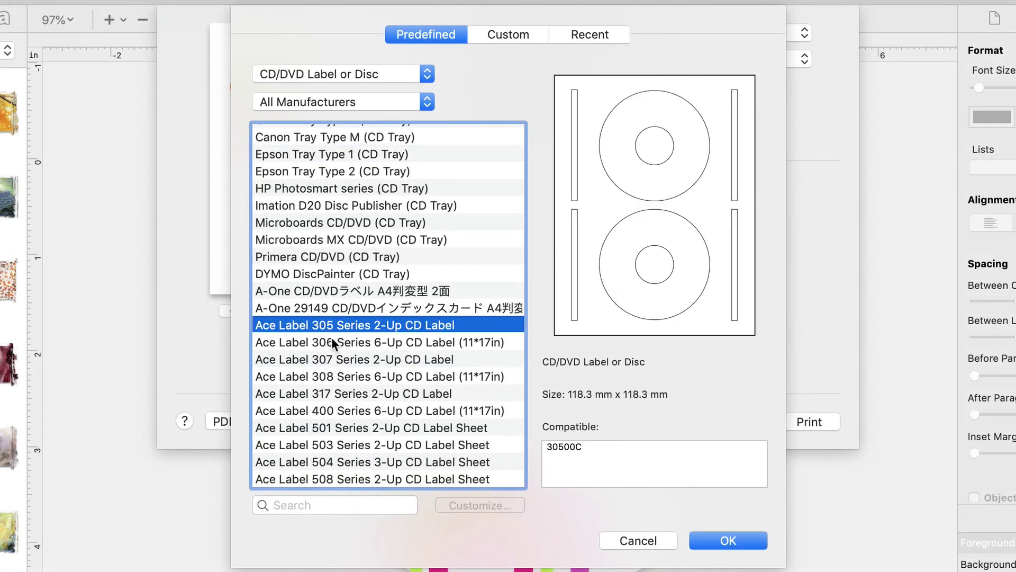
{"action": "left_click", "coordinate": [337, 360]}
{"action": "left_click", "coordinate": [346, 392]}
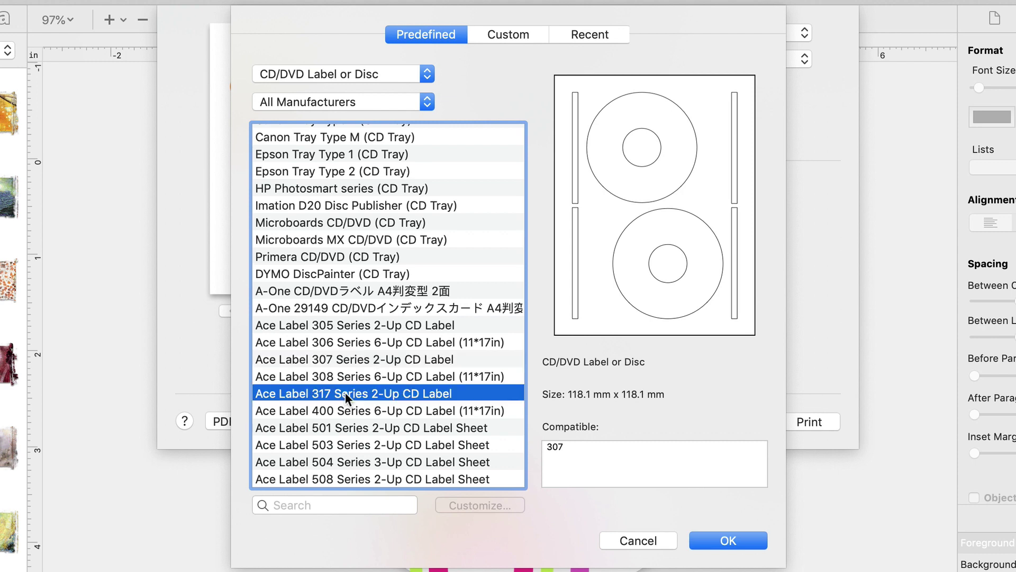
{"action": "left_click", "coordinate": [360, 429]}
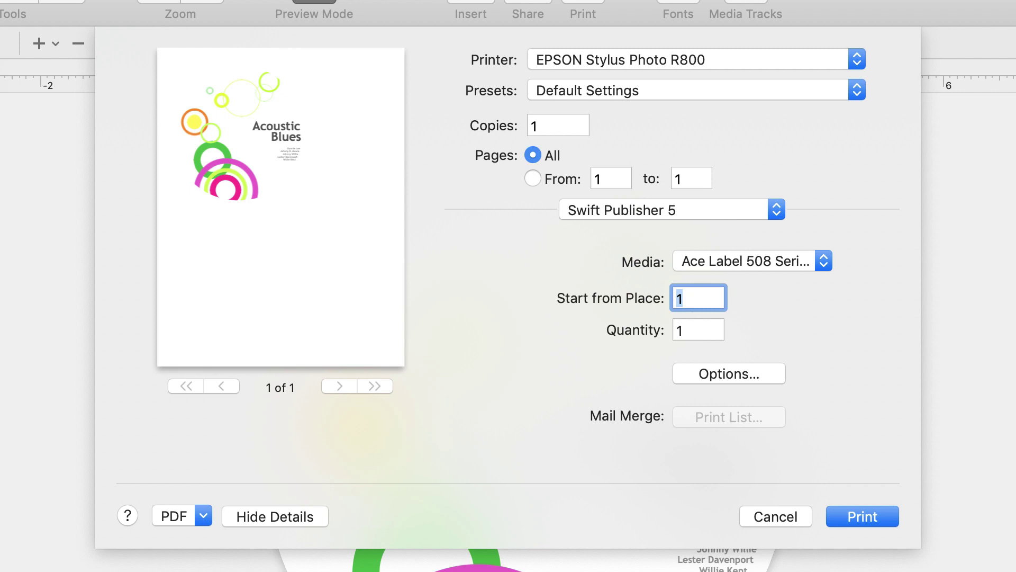
{"action": "type", "text": "2"}
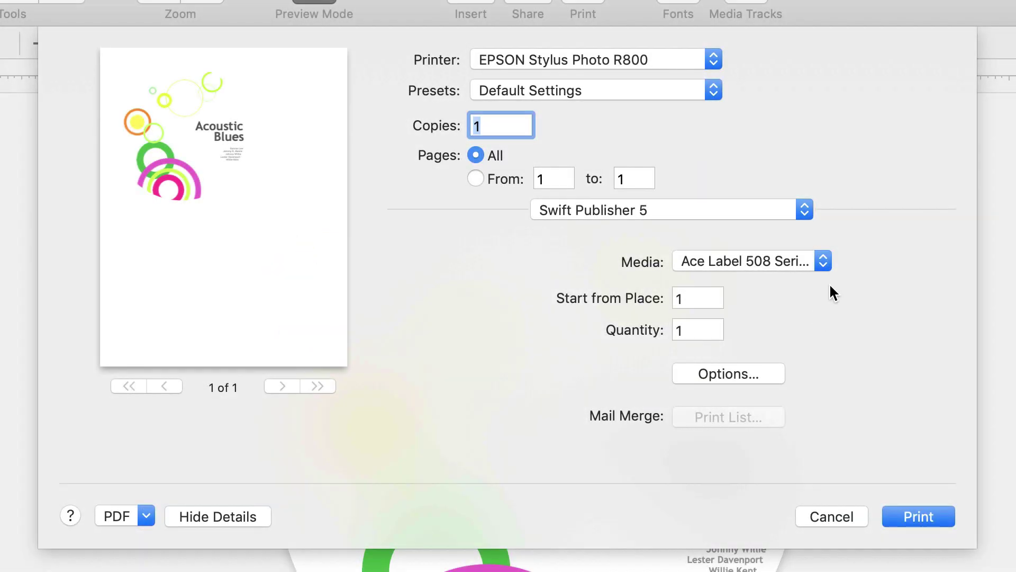
- Select Epson Tray Type 2 as the disc's print media and enable cut marks and dotted outlines in the print options
{"action": "left_click", "coordinate": [823, 260]}
{"action": "left_click", "coordinate": [818, 279]}
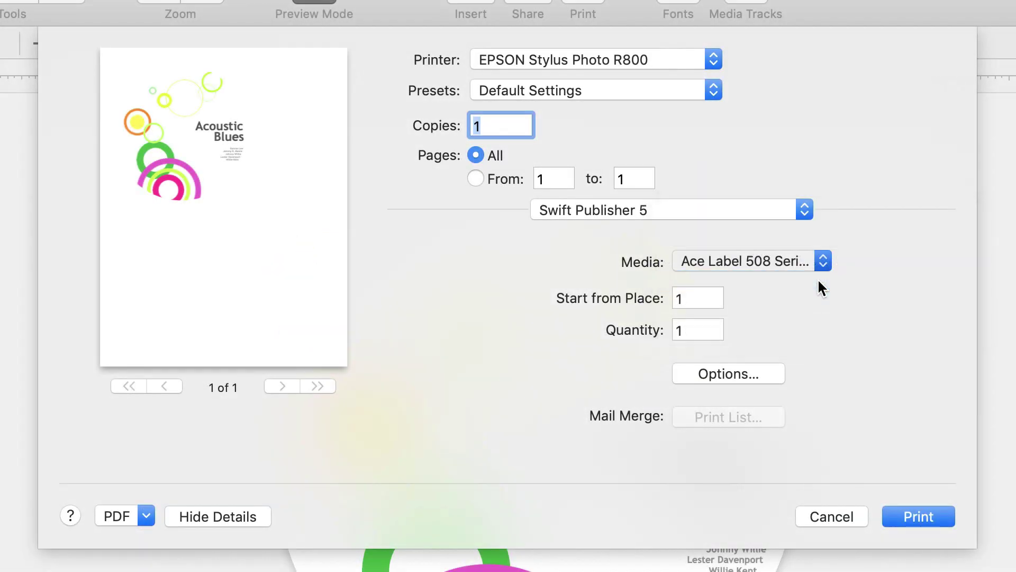
{"action": "left_click", "coordinate": [768, 370]}
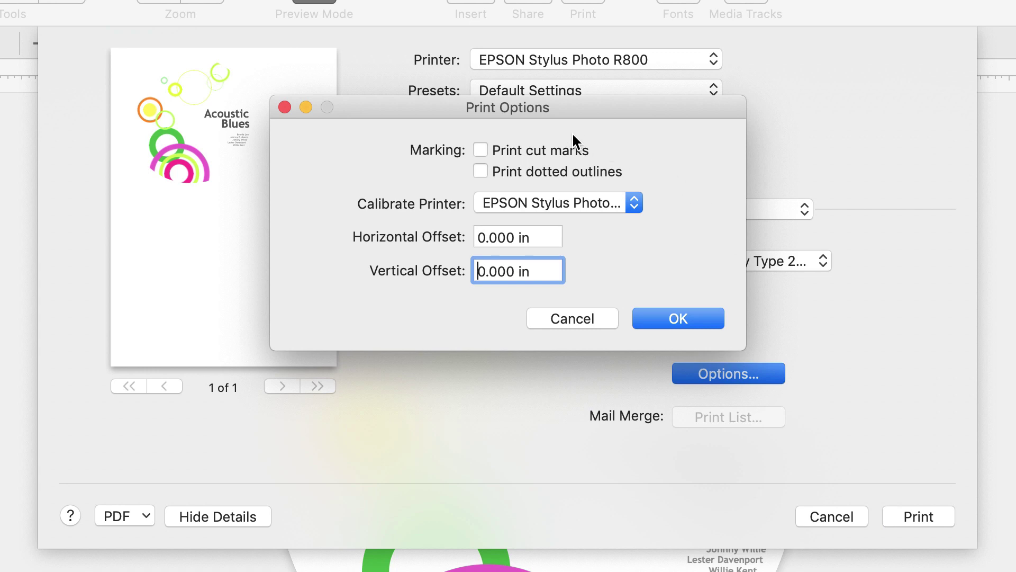
{"action": "left_click", "coordinate": [479, 149]}
- Set the vertical printing offset for the EPSON Stylus Photo R800 to -5 in
{"action": "left_click", "coordinate": [547, 234]}
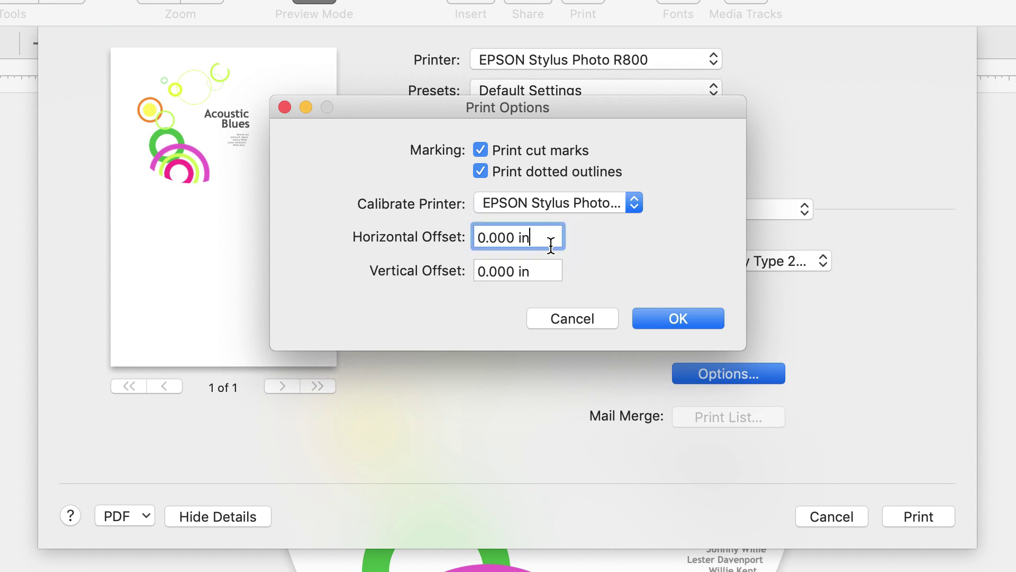
{"action": "left_click", "coordinate": [542, 270]}
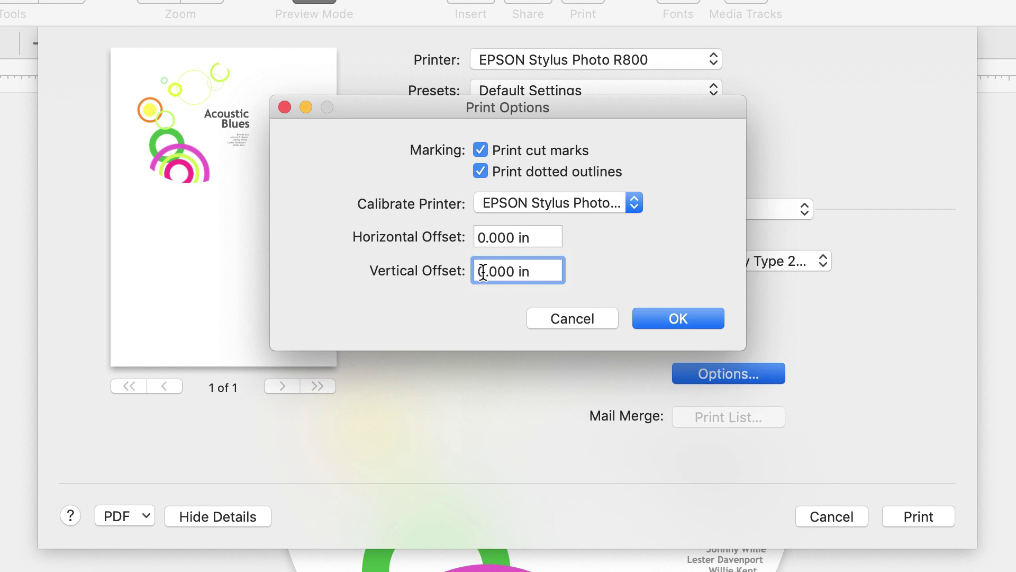
{"action": "left_click_drag", "start_coordinate": [481, 274], "coordinate": [462, 284]}
{"action": "type", "text": "-5"}
{"action": "left_click", "coordinate": [545, 271]}
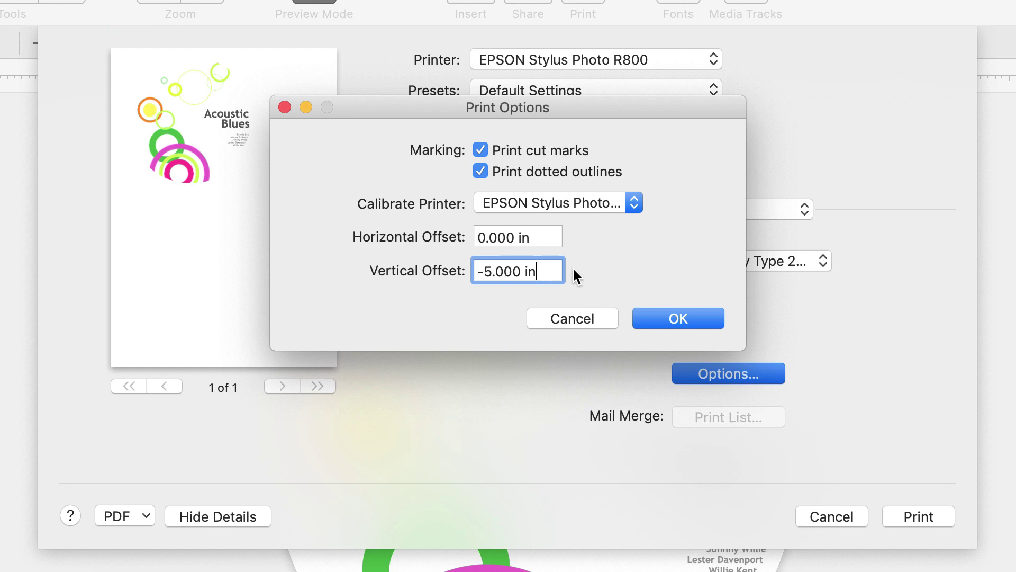
- View the calibration offsets of the Brother HL-2240 and return to the EPSON Stylus Photo R800
{"action": "left_click", "coordinate": [634, 205]}
{"action": "left_click", "coordinate": [623, 222]}
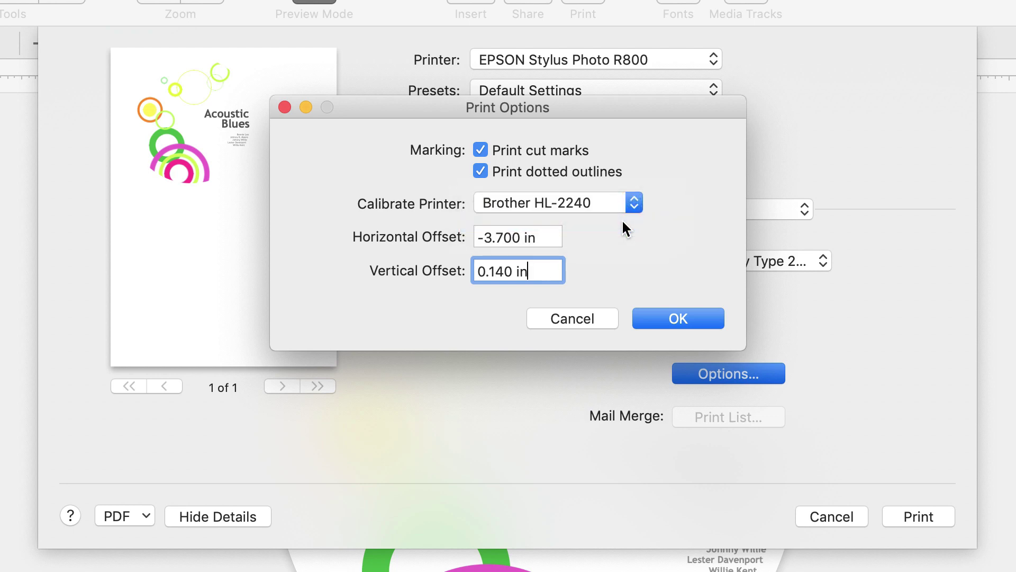
{"action": "left_click", "coordinate": [636, 203]}
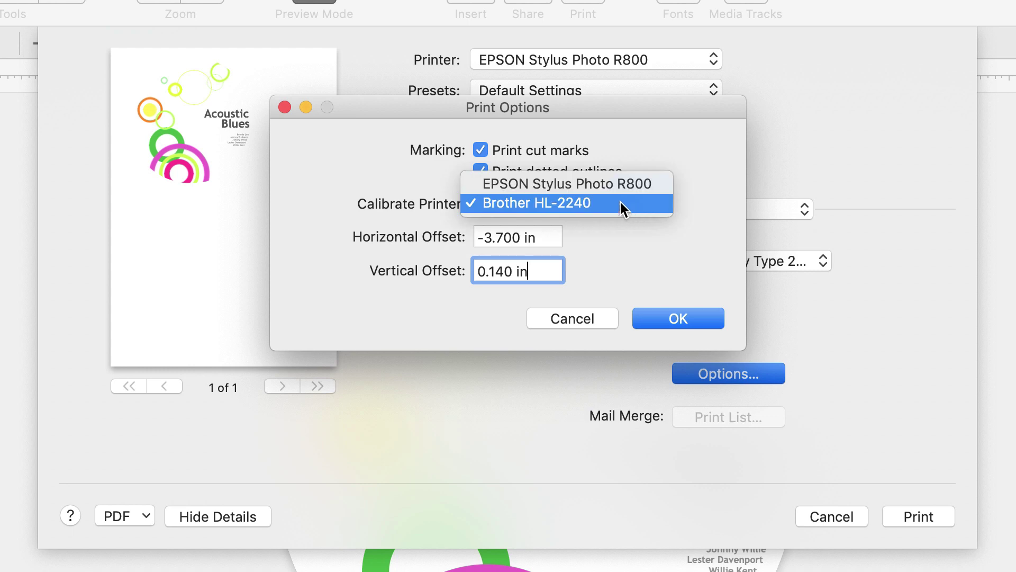
{"action": "left_click", "coordinate": [598, 186]}
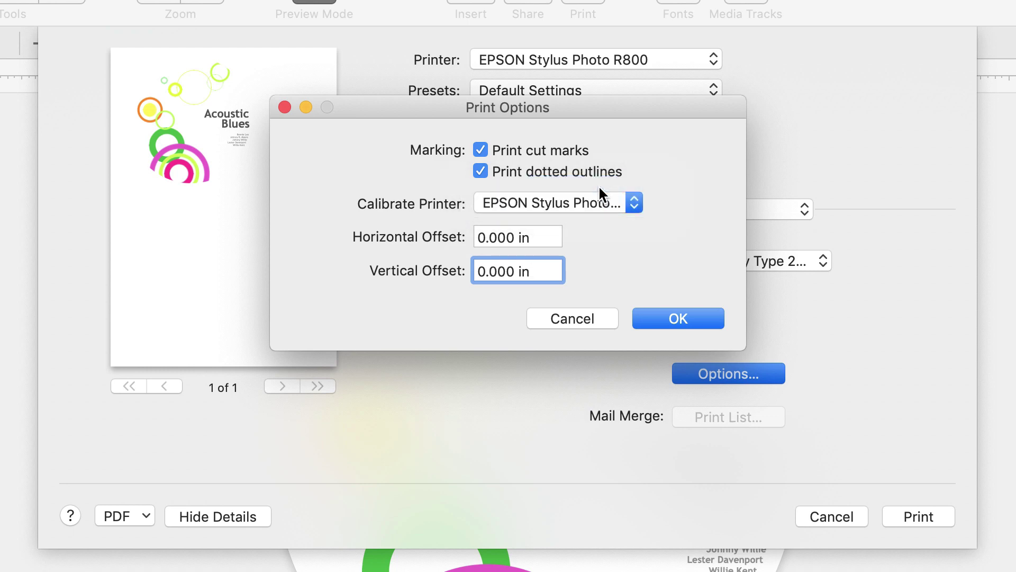
{"action": "key", "text": "Up"}
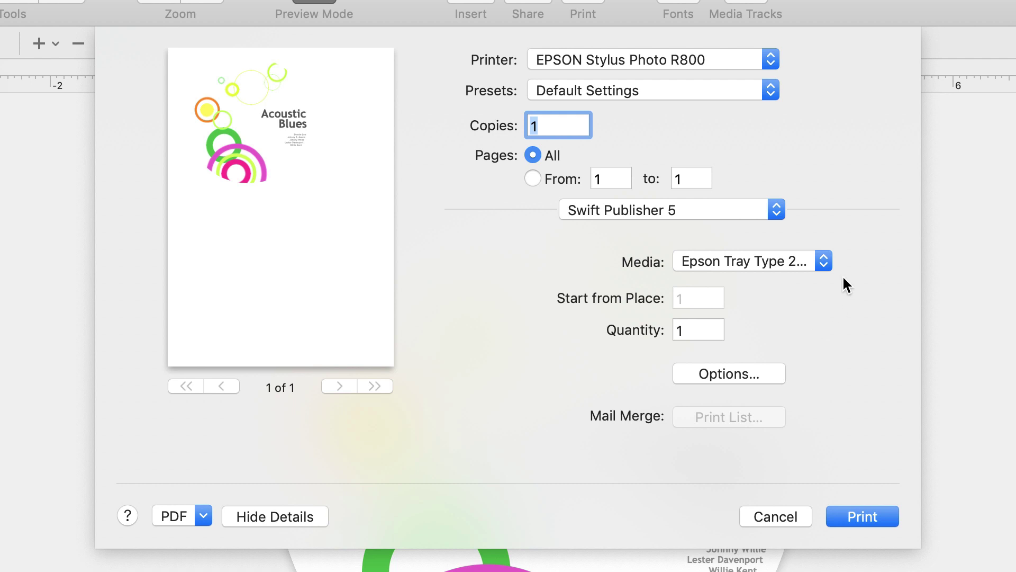
- Keep the Default Settings preset, set the printer's media type to CD/DVD and print the disc
{"action": "left_click", "coordinate": [772, 93]}
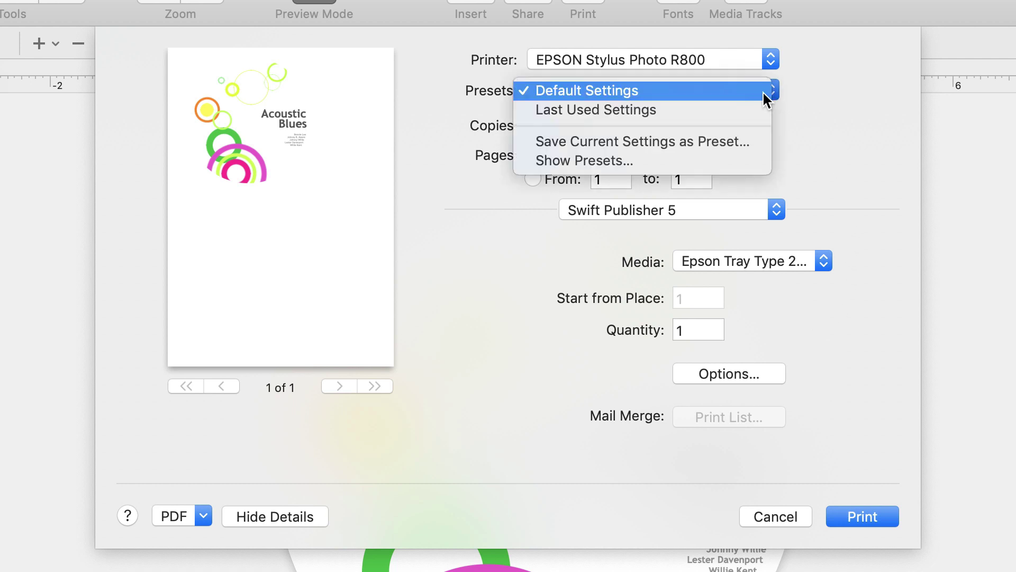
{"action": "left_click", "coordinate": [763, 91]}
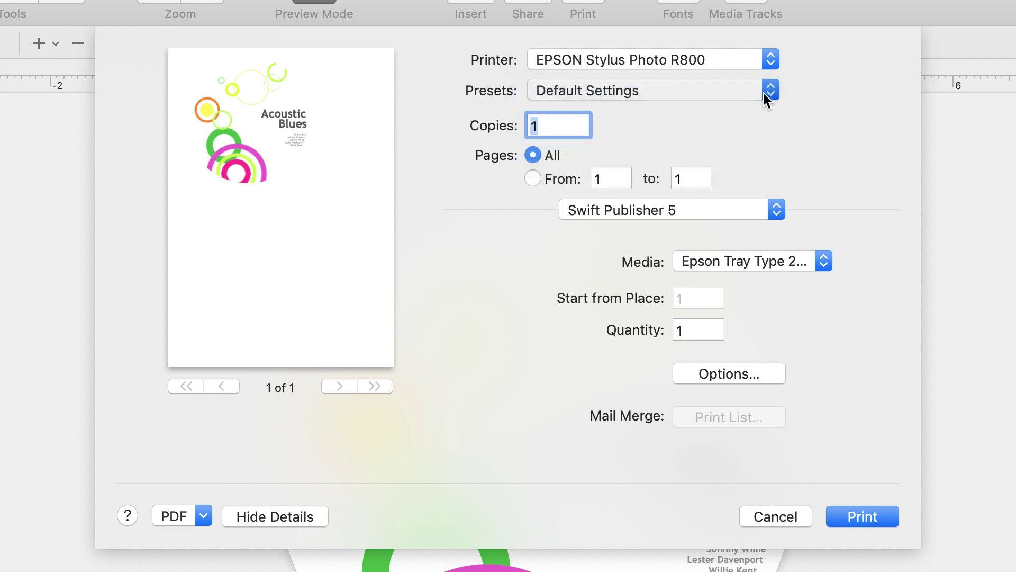
{"action": "left_click", "coordinate": [777, 209]}
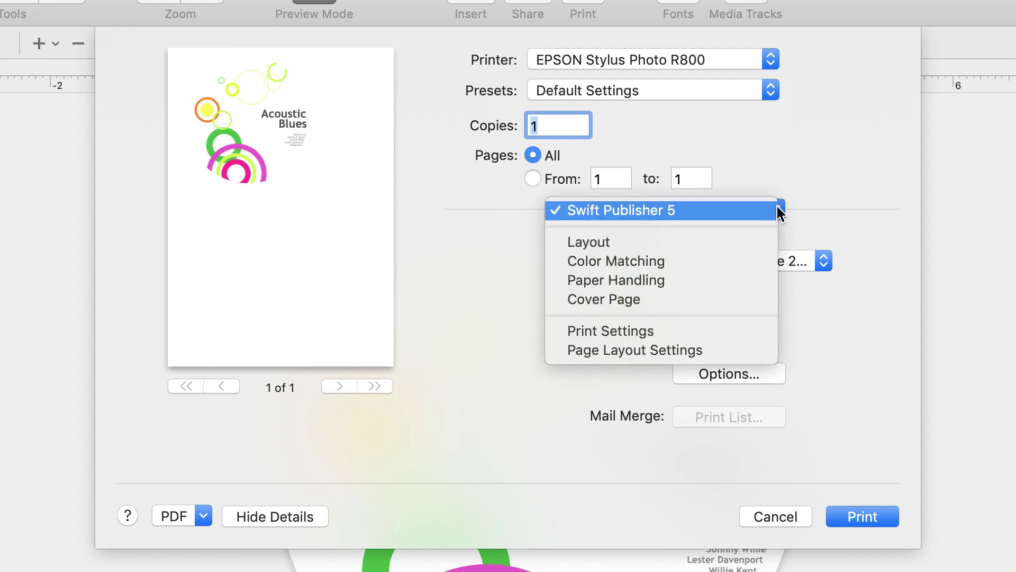
{"action": "left_click", "coordinate": [708, 332]}
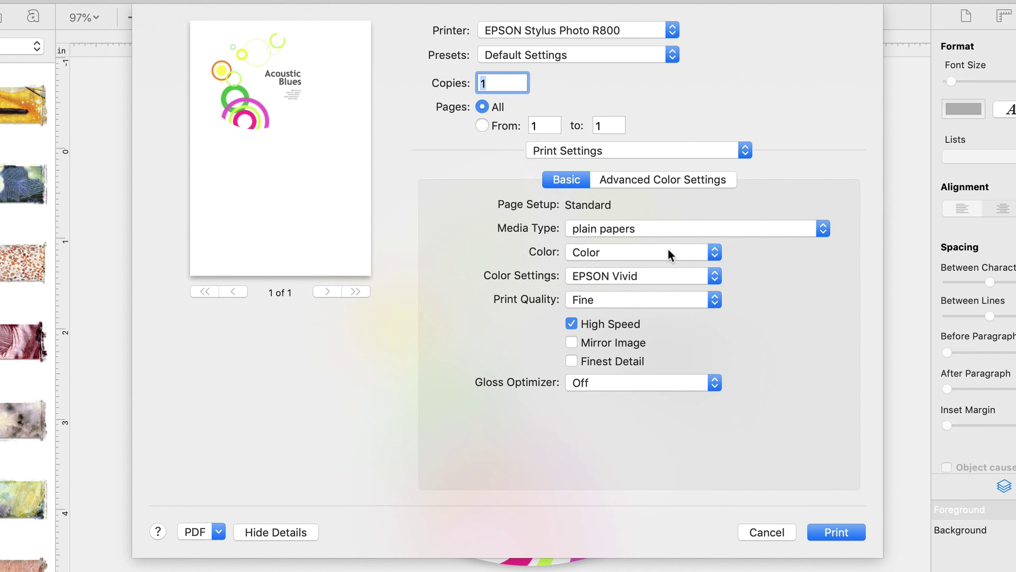
{"action": "left_click", "coordinate": [719, 225]}
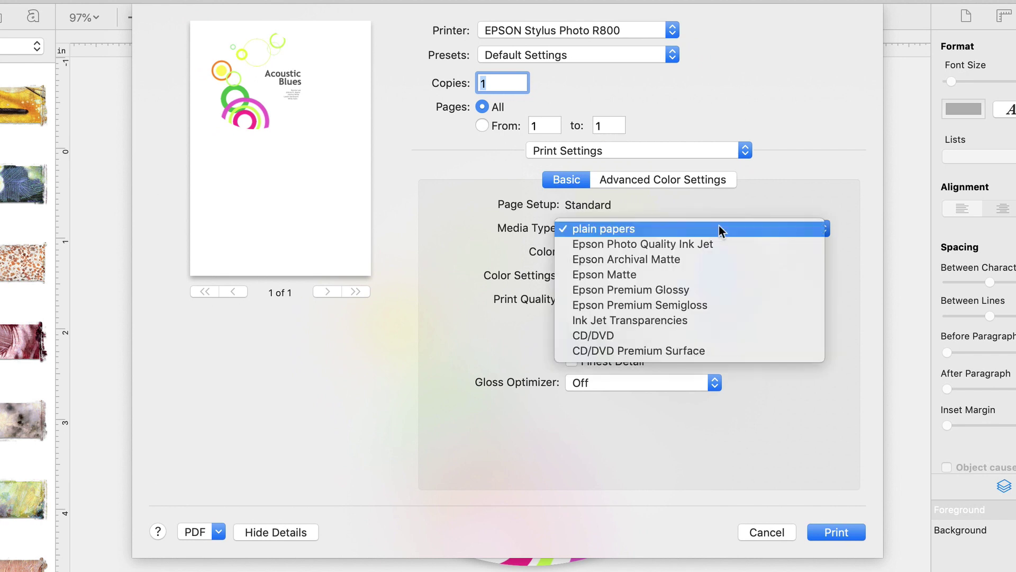
{"action": "left_click", "coordinate": [706, 334]}
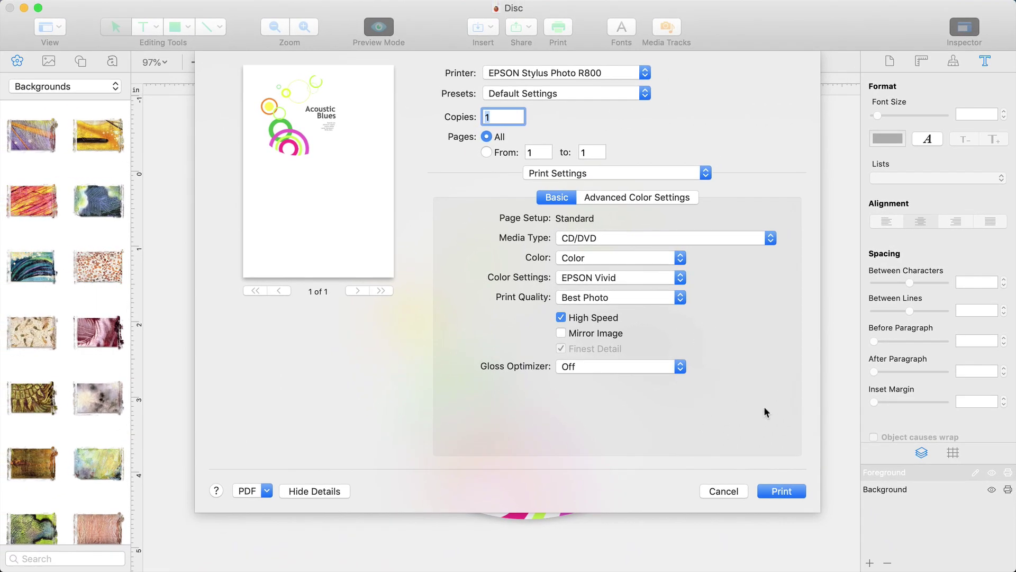
{"action": "left_click", "coordinate": [782, 493]}
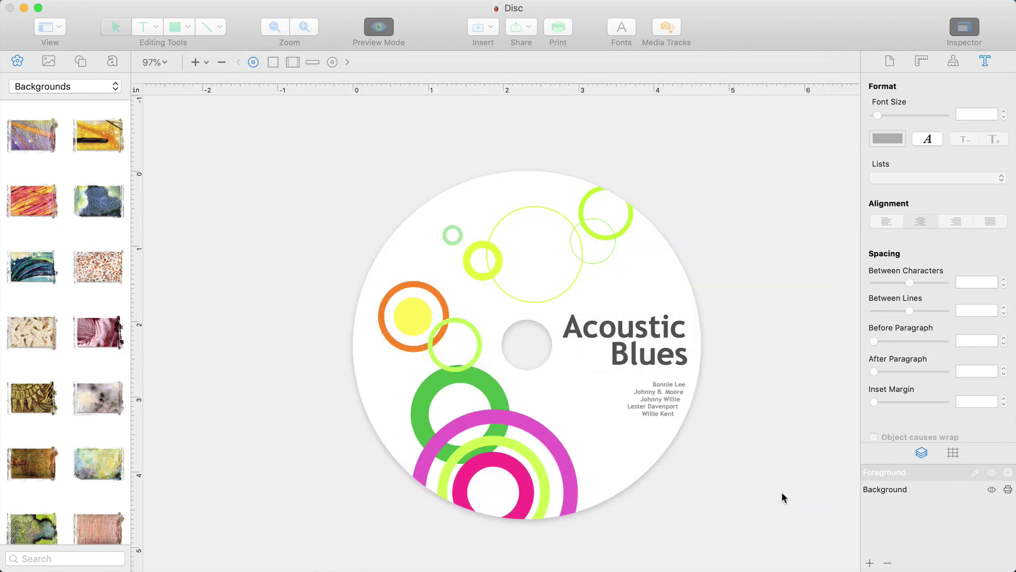